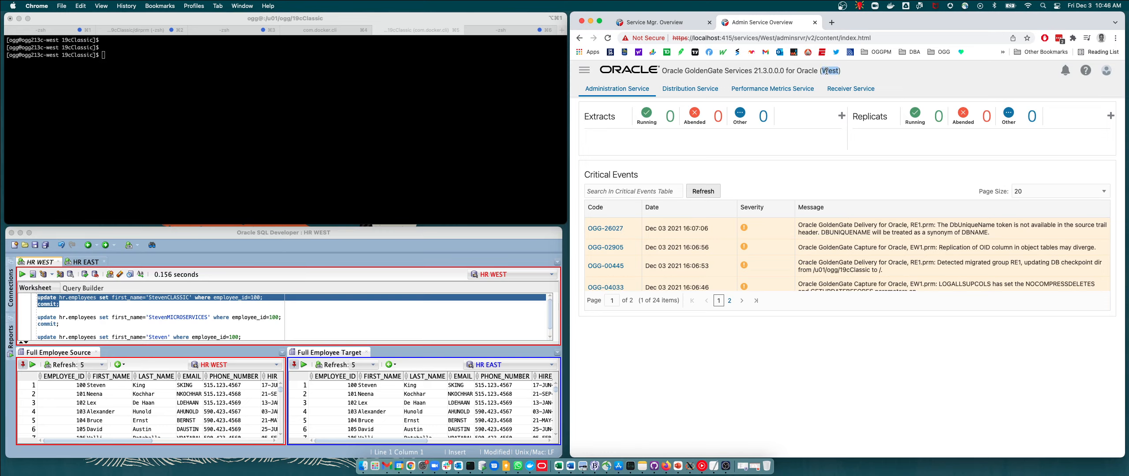
Browse the GoldenGate Administration Service overview, Distribution Service paths and the Configuration database credentials page.
left_click_drag(753, 72, 783, 71)
left_click(691, 94)
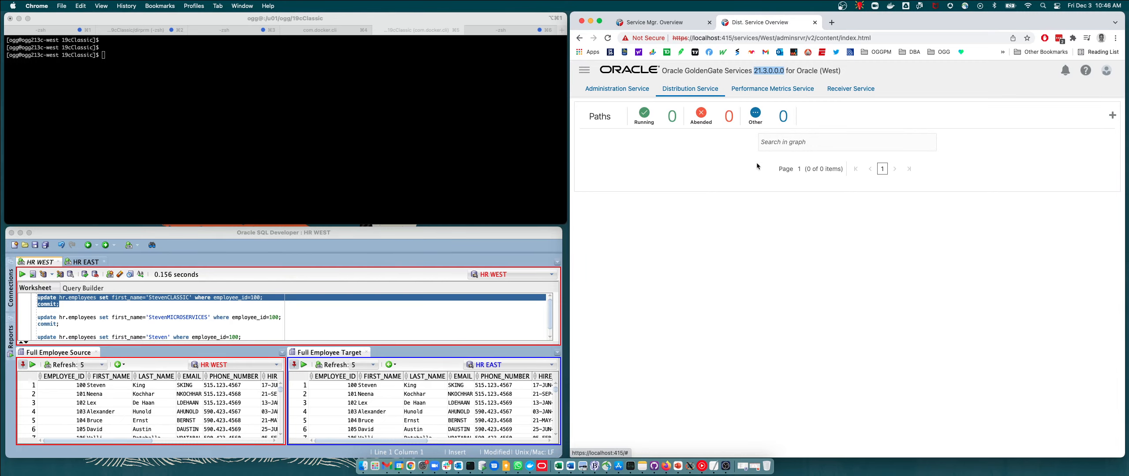
left_click(624, 93)
left_click(584, 71)
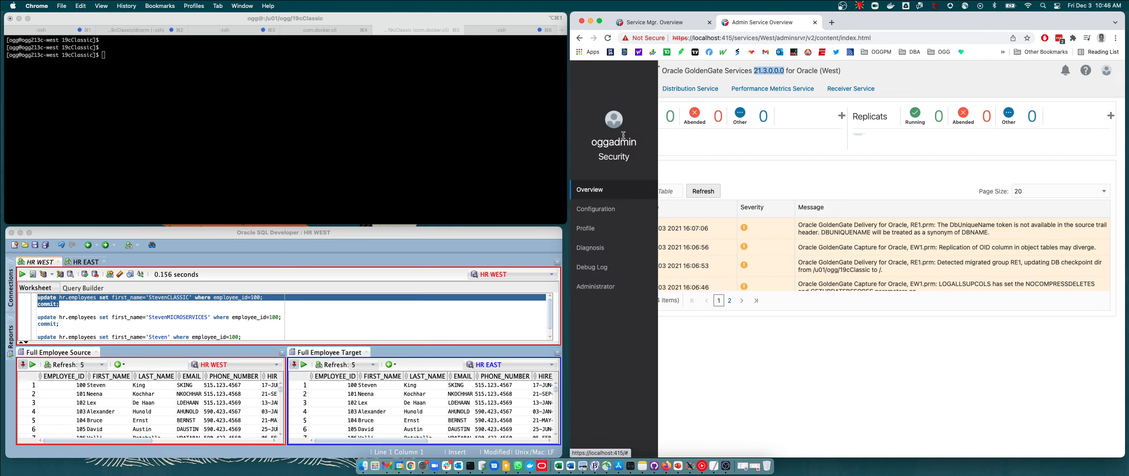
left_click(601, 211)
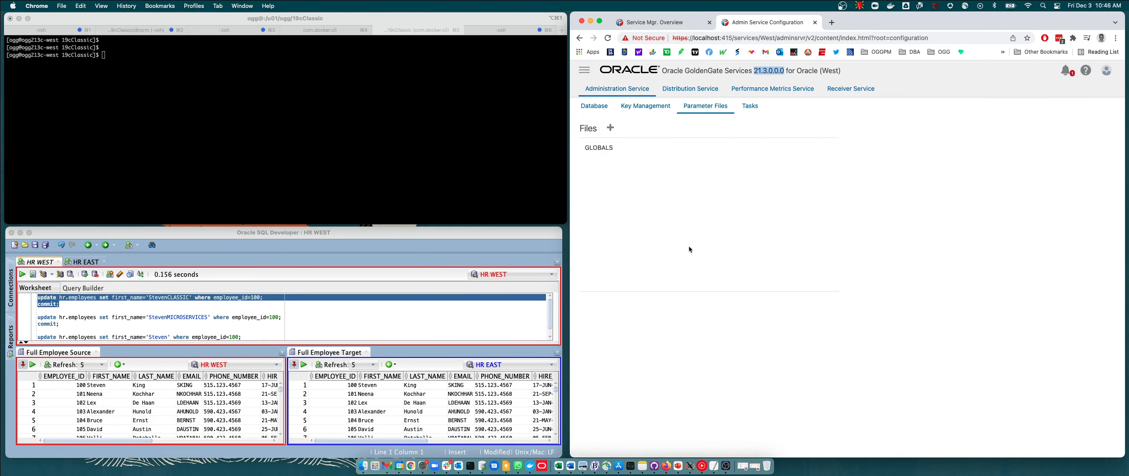
left_click(594, 106)
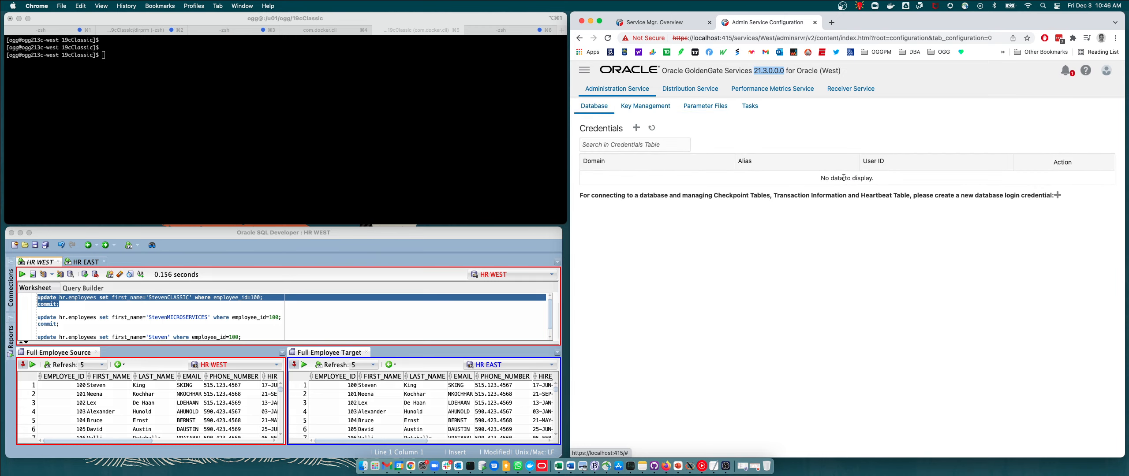
left_click(583, 74)
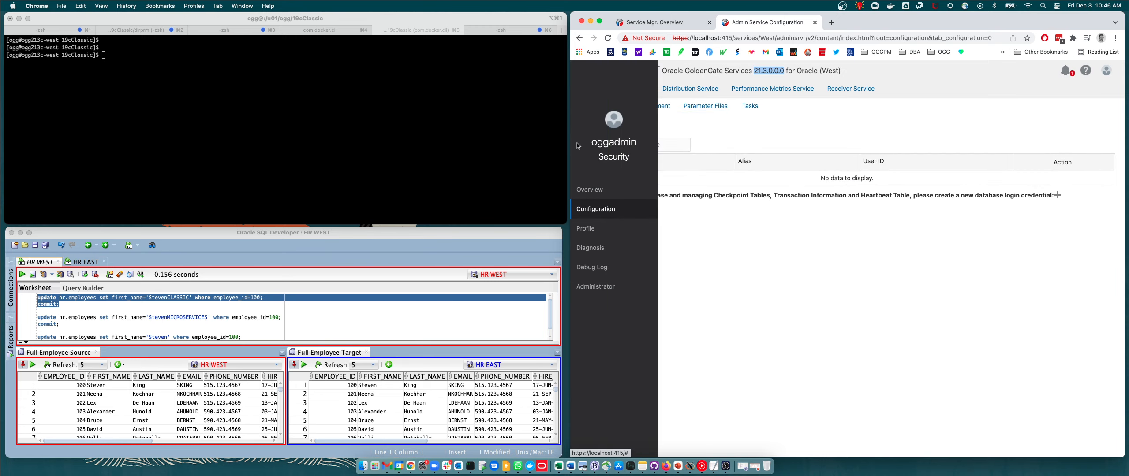
left_click(591, 182)
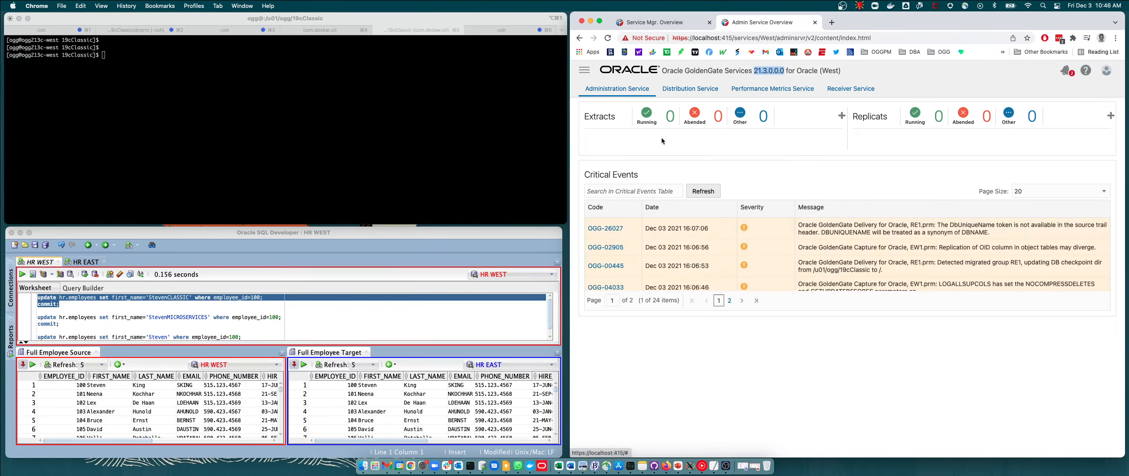
left_click(308, 156)
left_click(340, 238)
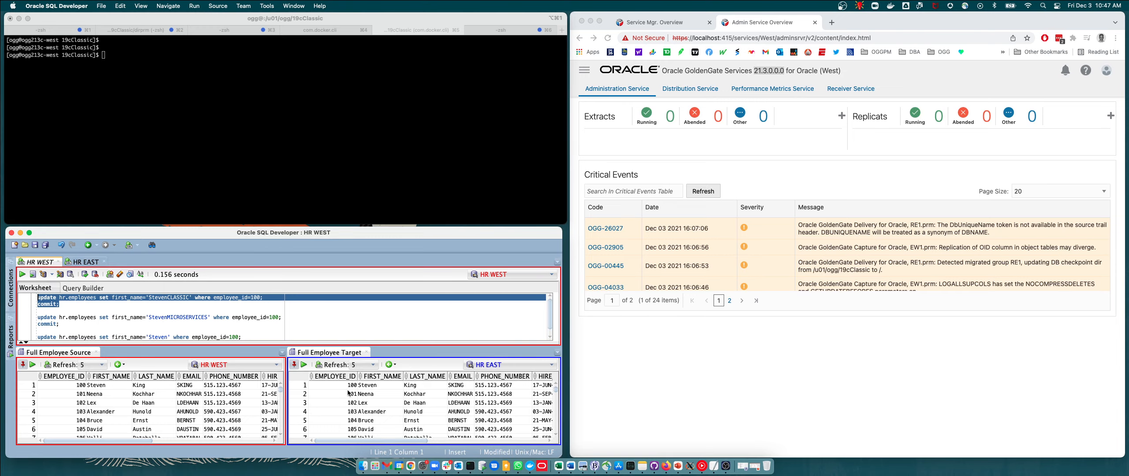
List all running processes in the terminal with ps -ef.
left_click(265, 151)
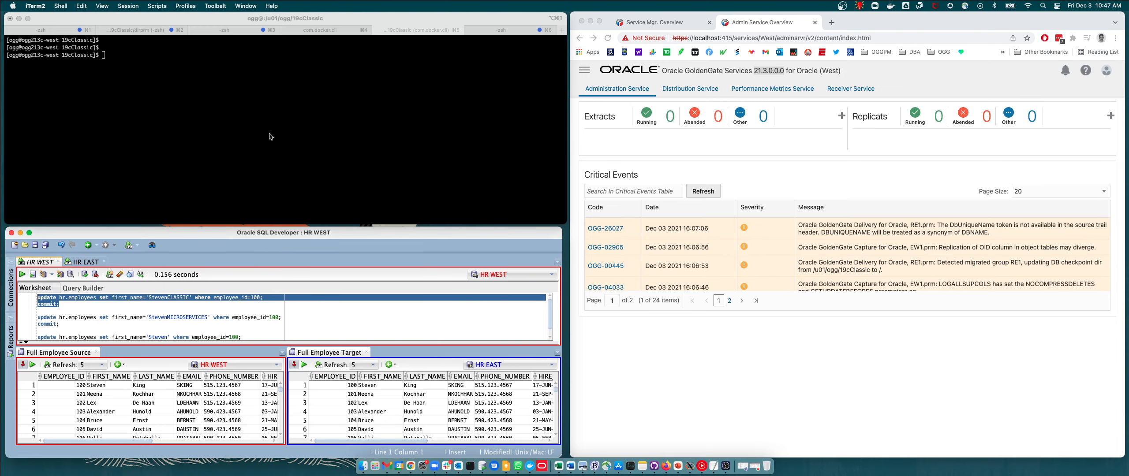
key("Return")
key("Return")
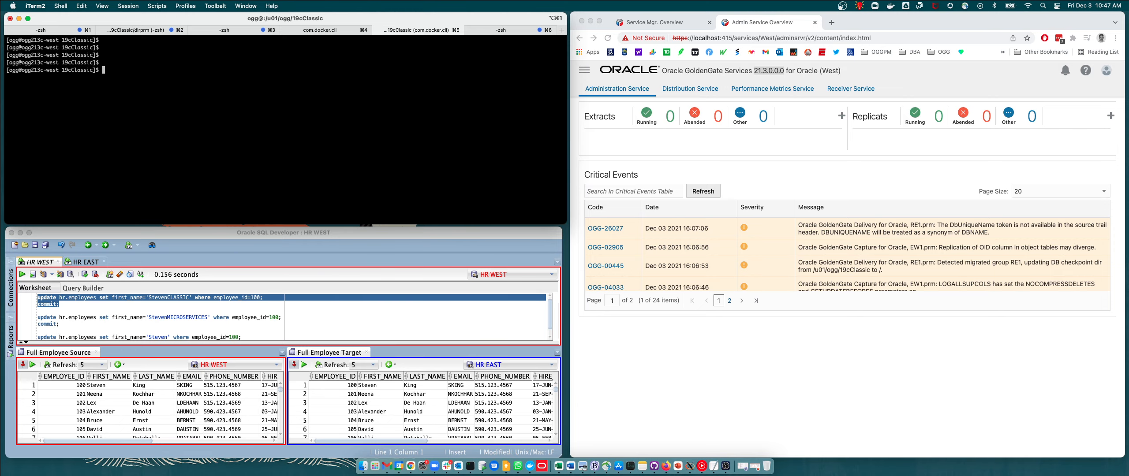
type("ps -ef")
key("Return")
key("Return")
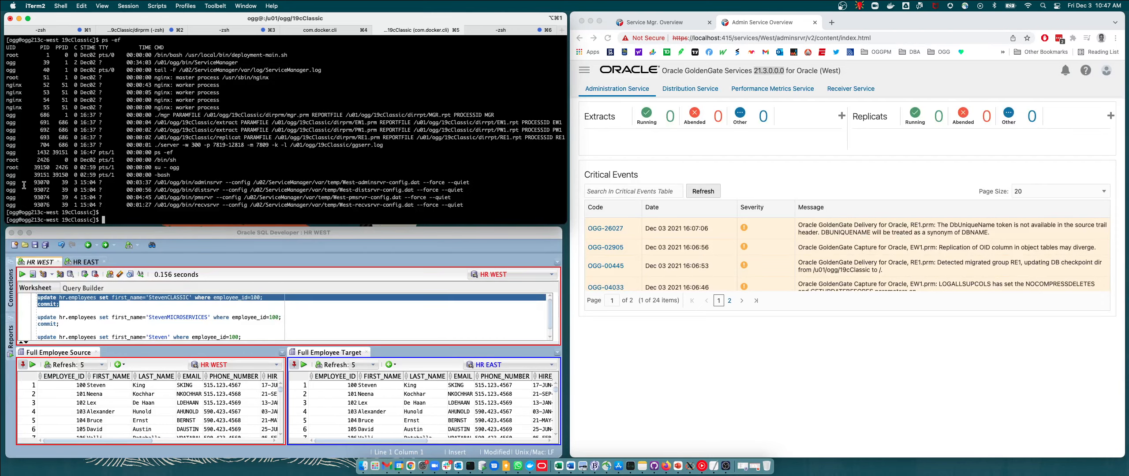
Examine the listed Microservices and Classic GoldenGate processes in the ps output.
left_click_drag(7, 184, 484, 203)
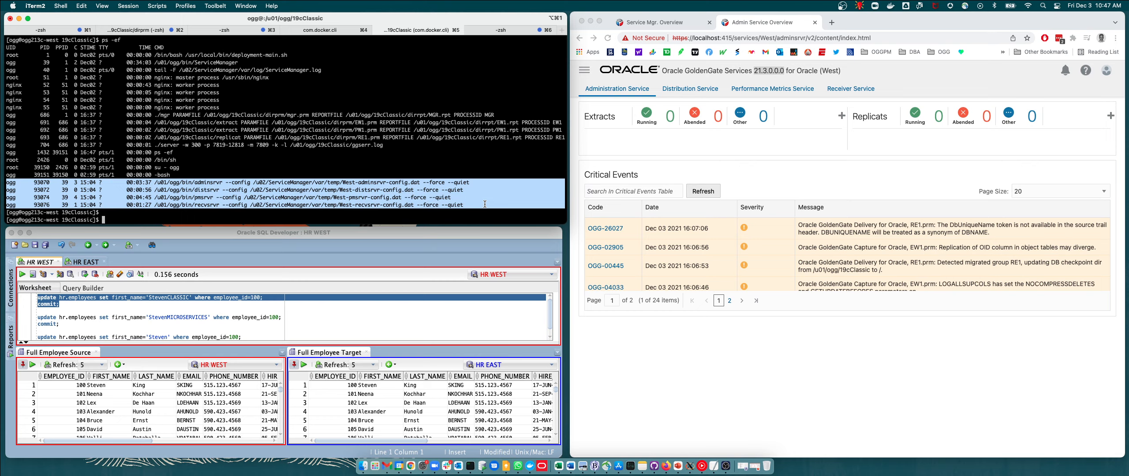
left_click(366, 142)
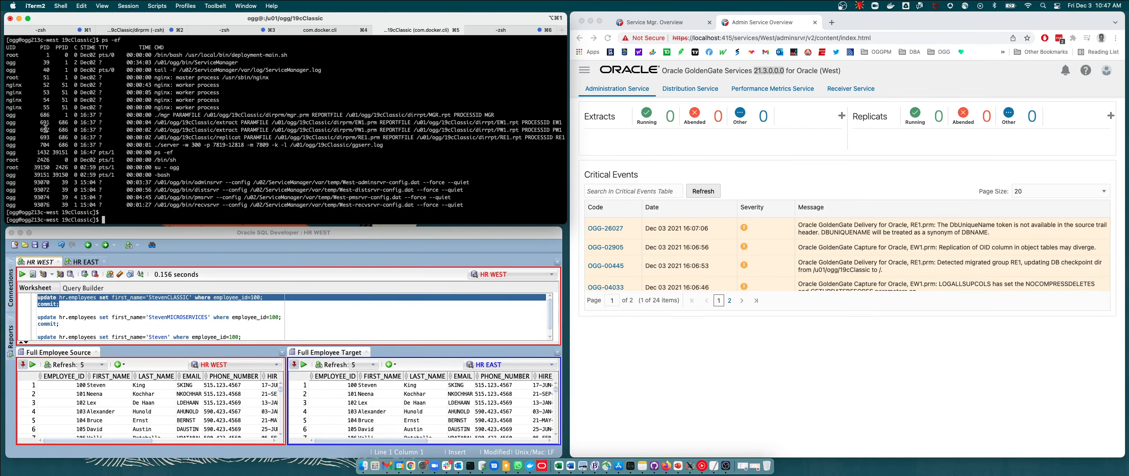
left_click_drag(8, 115, 560, 139)
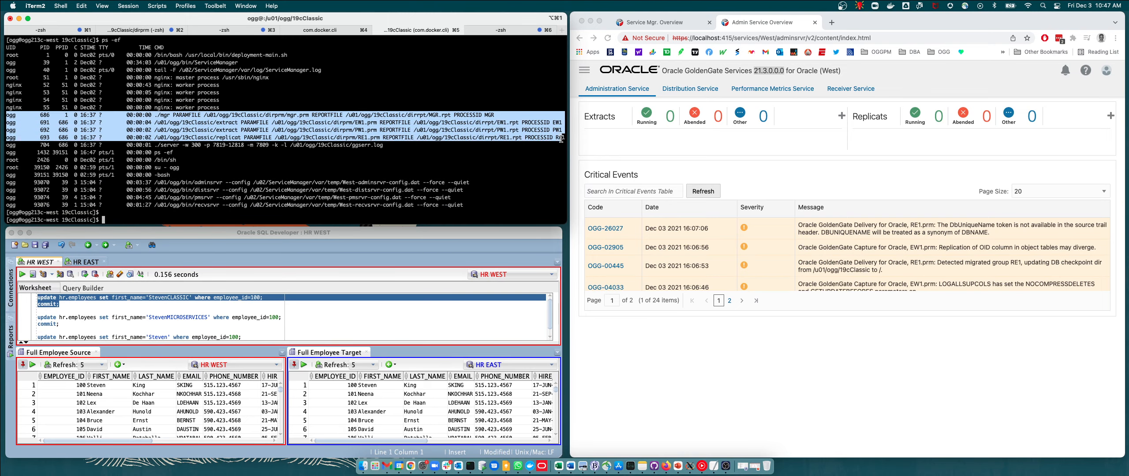
left_click(495, 144)
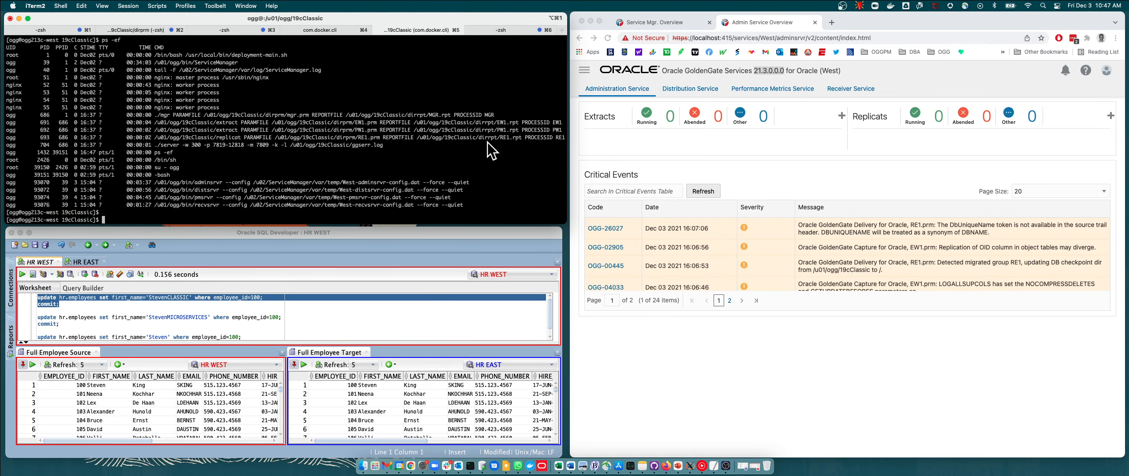
key("Return")
key("Return")
key("Return")
key("Return")
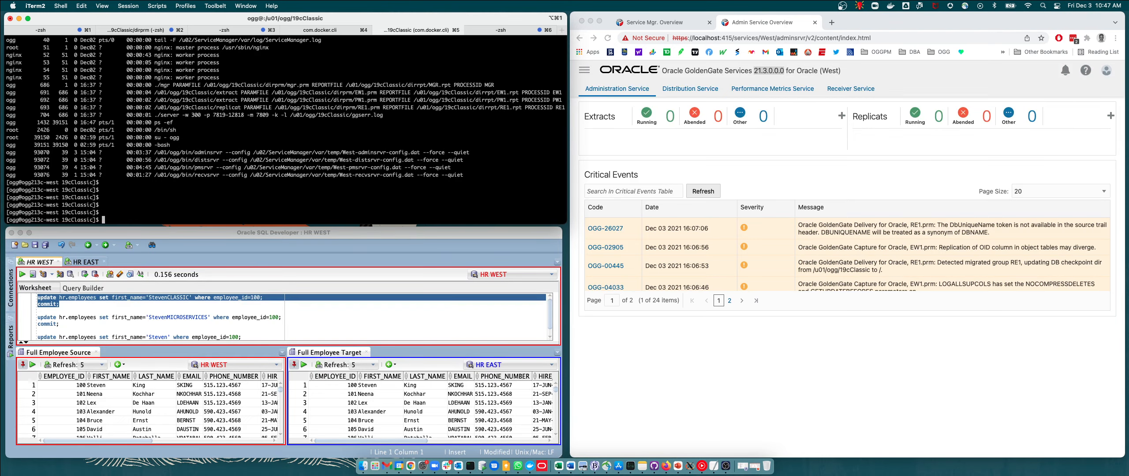
Display the GGSCI version information with ggsci -v and examine the version line.
type("ggsci -v")
key("Return")
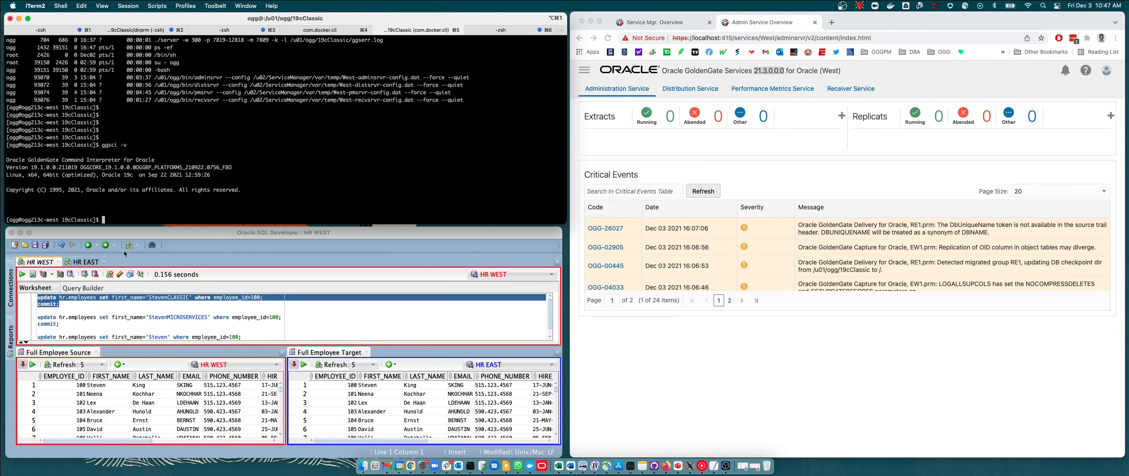
left_click_drag(7, 167, 233, 169)
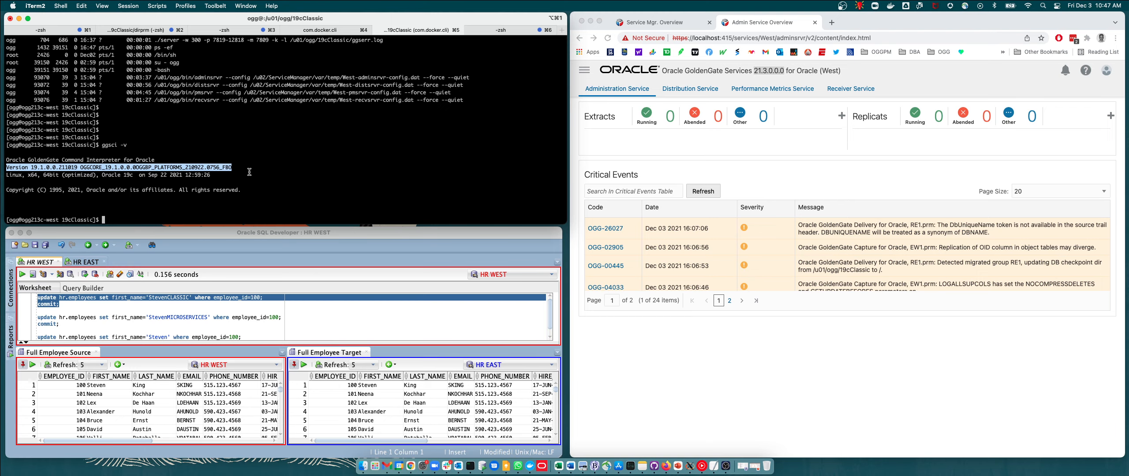
left_click(294, 174)
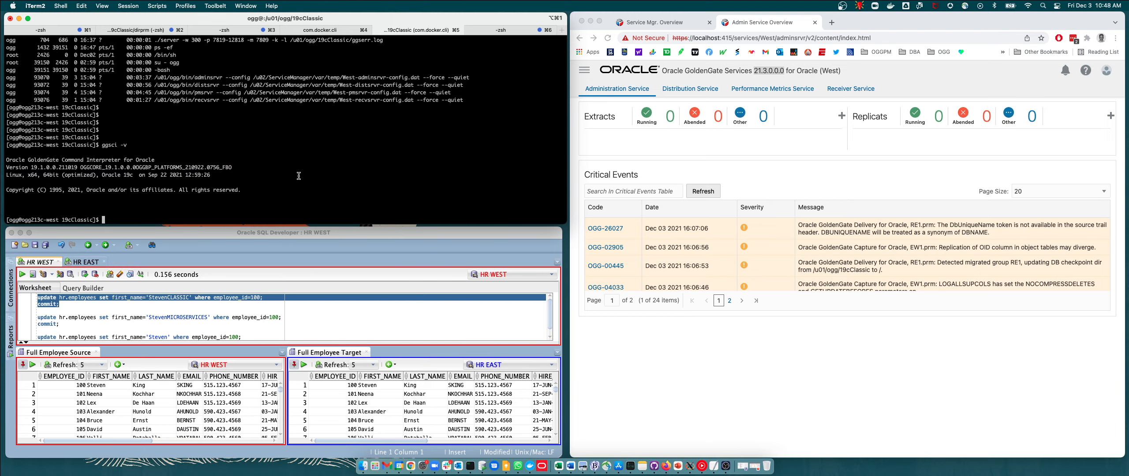
key("Return")
key("Return")
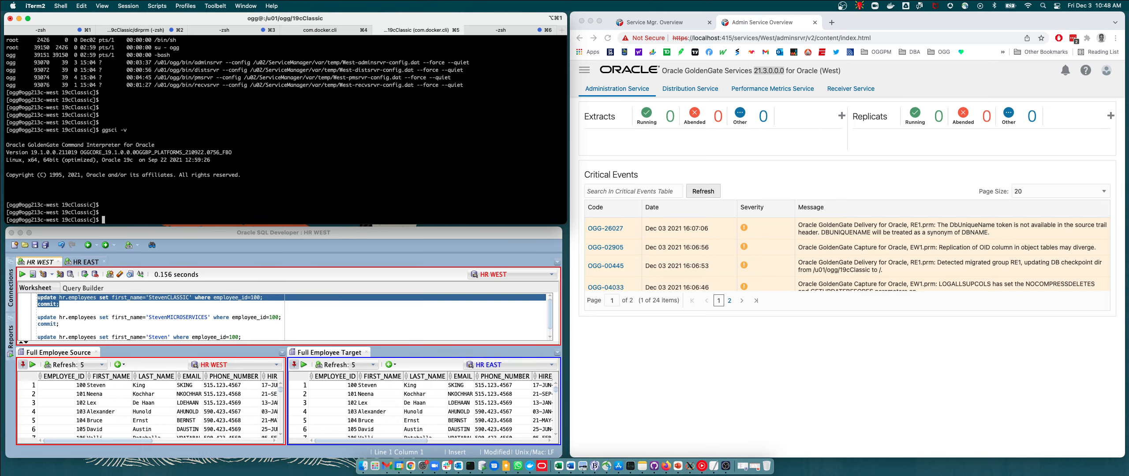
key("Return")
key("Return")
key("Return")
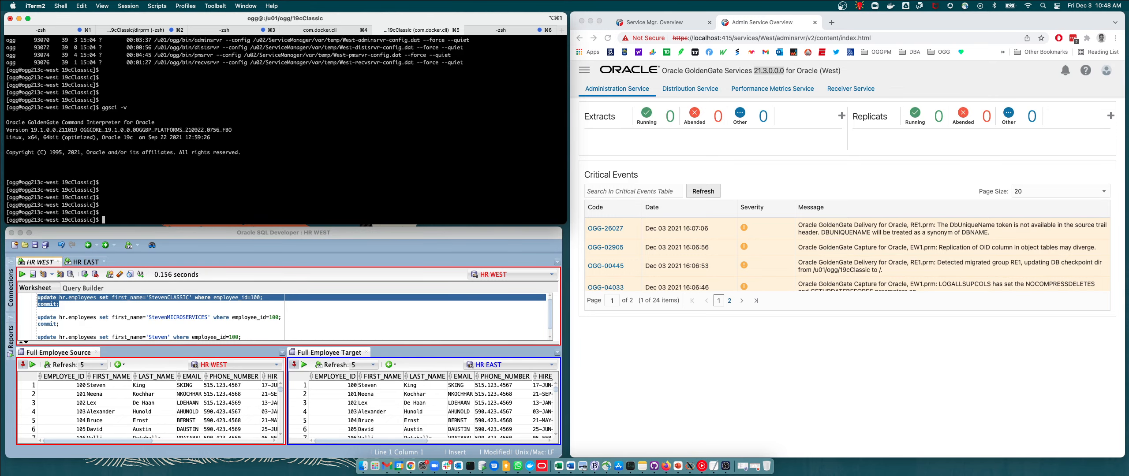
Launch GGSCI and list the status of all processes with info all.
type("ggsci")
key("Return")
type("info all")
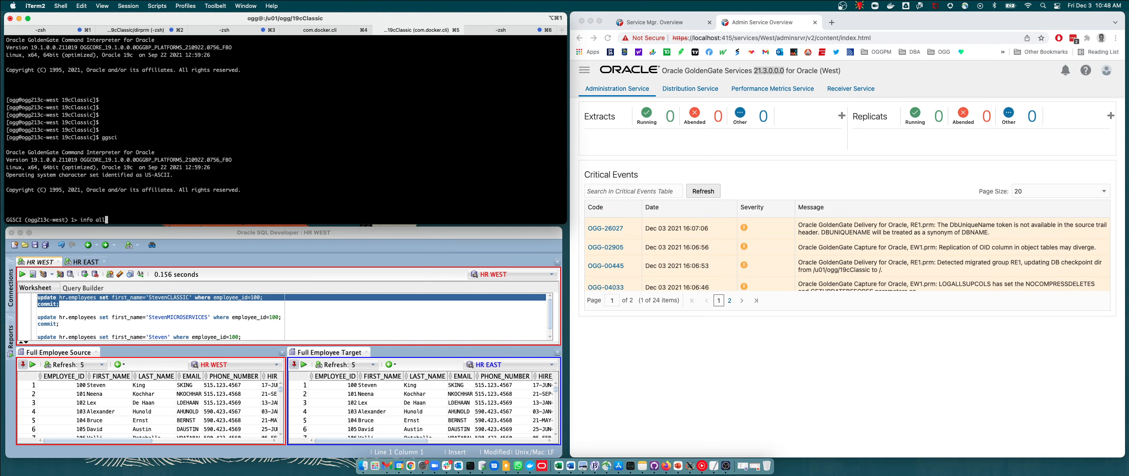
key("Return")
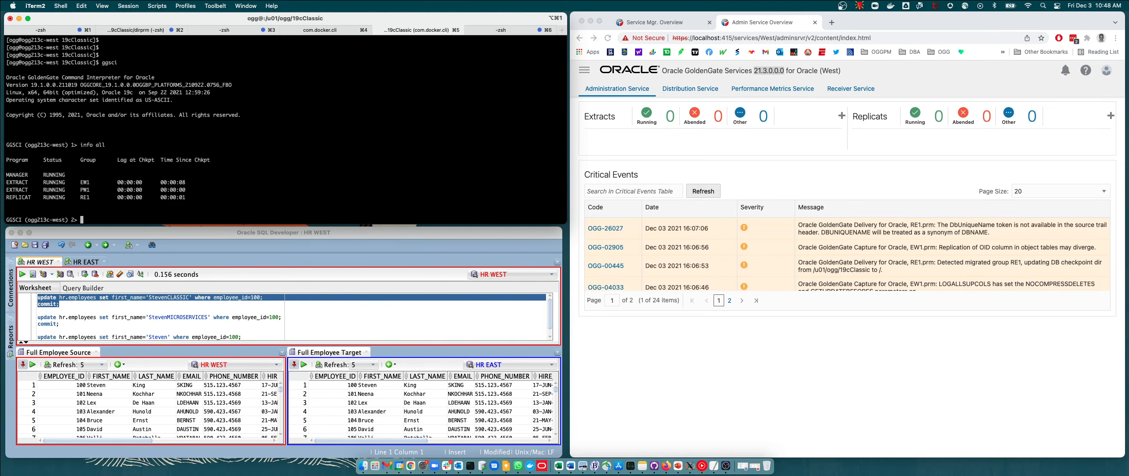
Stop all extract and replicat processes with stop *.
key("Return")
key("Return")
key("Return")
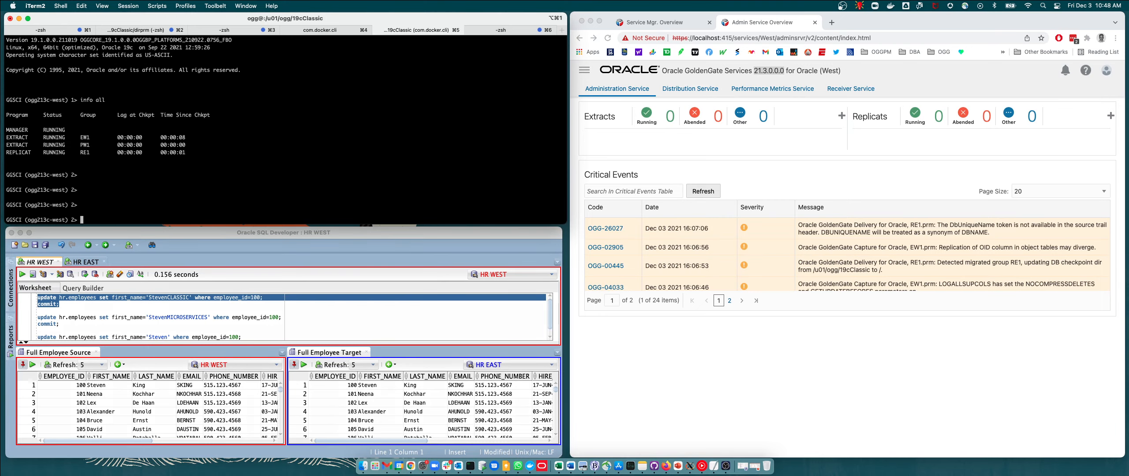
type("stop *")
key("Return")
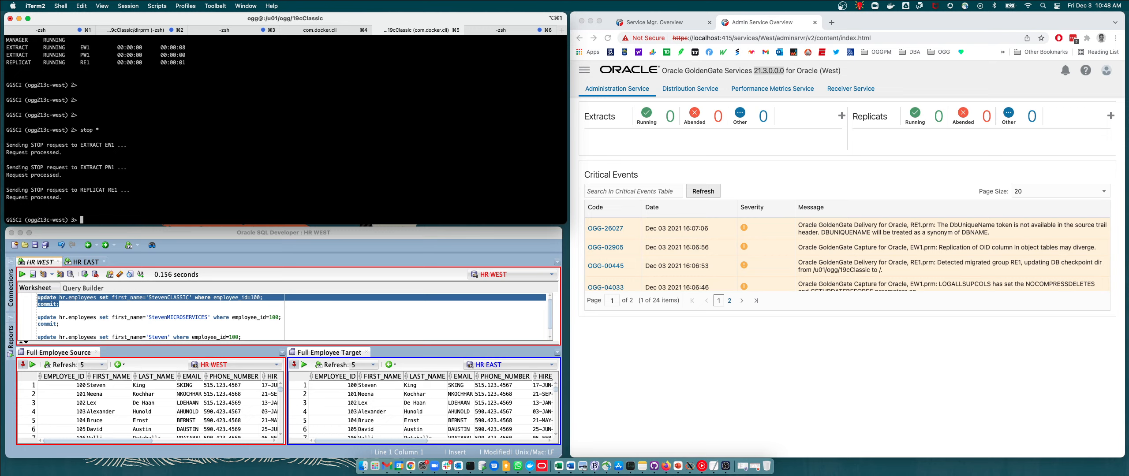
Start all processes with start * and check their status with info all.
type("start *")
key("Return")
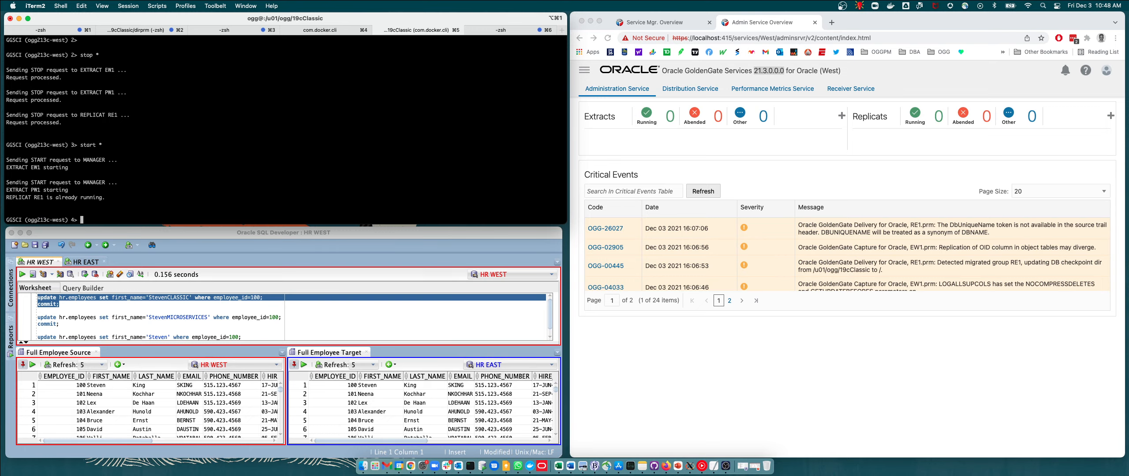
type("info all")
key("Return")
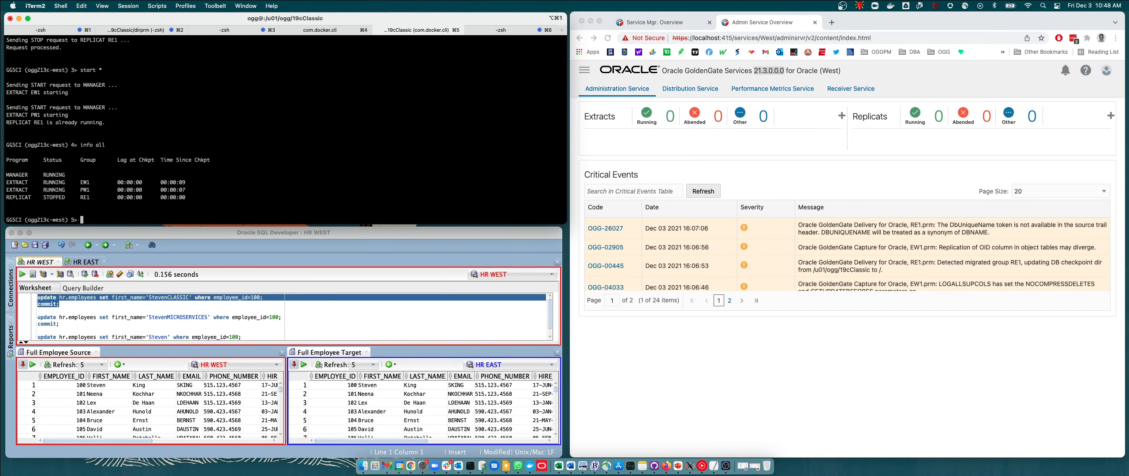
Recheck the status of all processes with info all.
type("ingo all")
key("Return")
type("i")
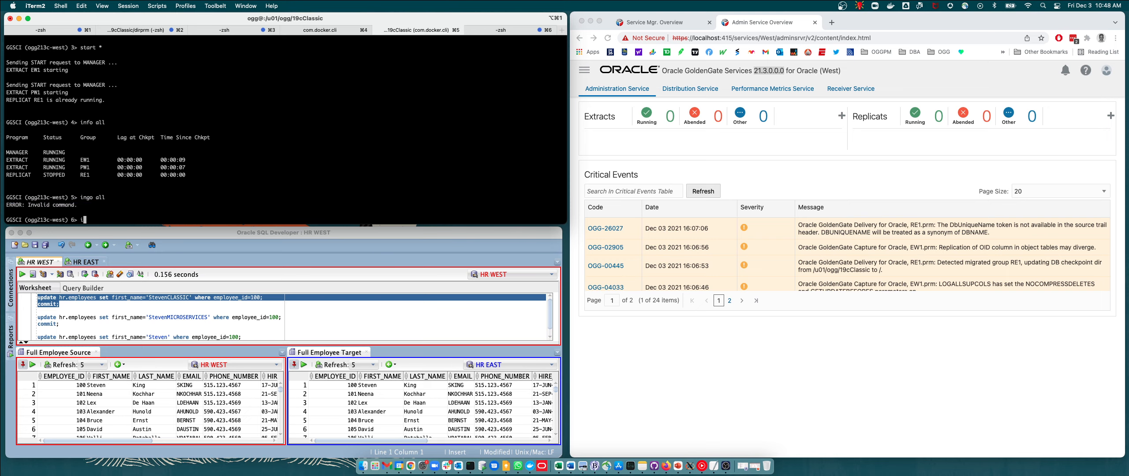
type("nfo all")
key("Return")
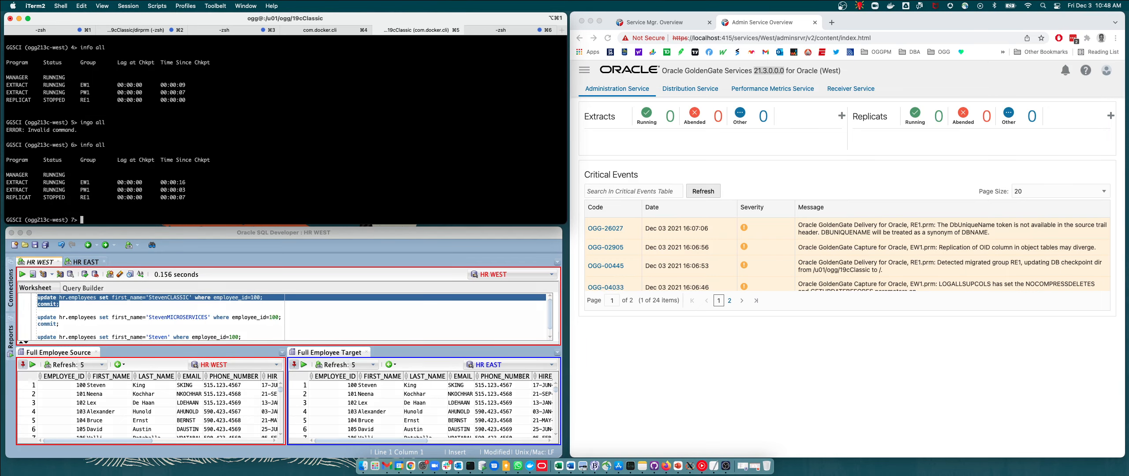
type("info all")
key("Return")
Start the remaining stopped replicat with start * and check status with info all.
type("s")
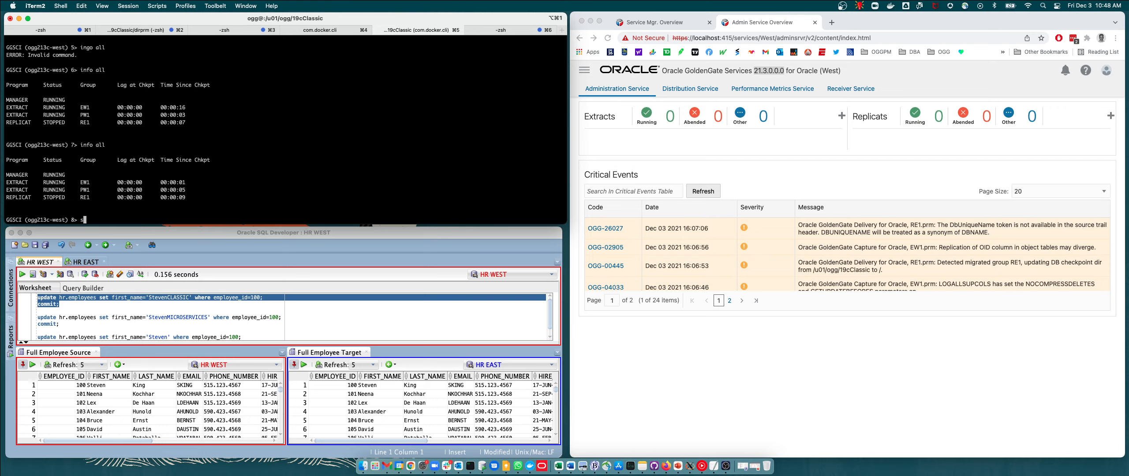
type("tart *")
key("Return")
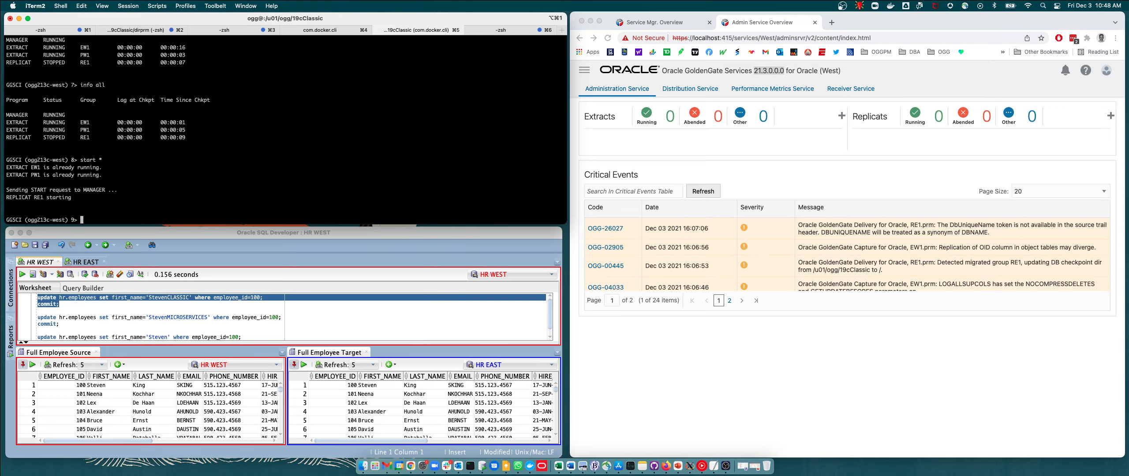
type("info all")
key("Return")
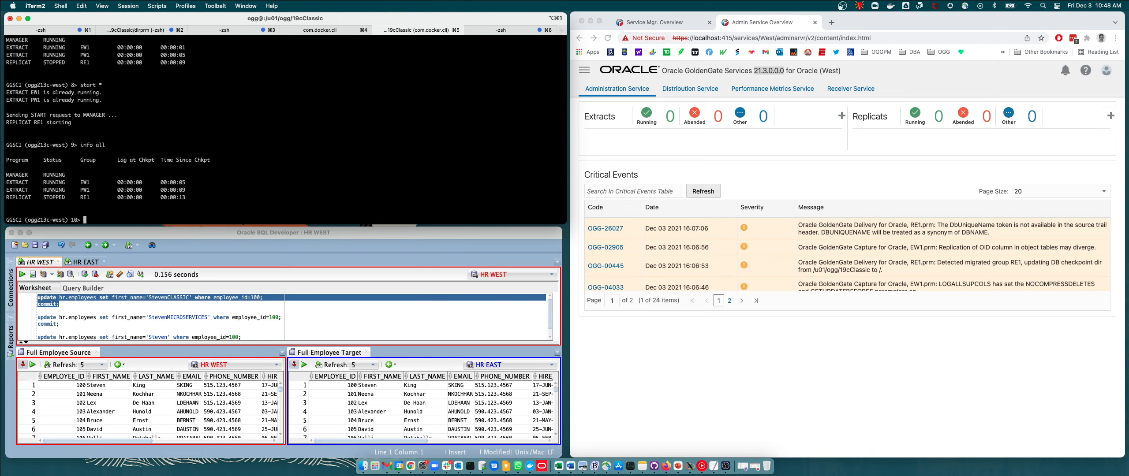
Repeat the previous info all command several times to monitor the processes.
type("!")
key("Return")
type("!")
key("Return")
type("!")
key("Return")
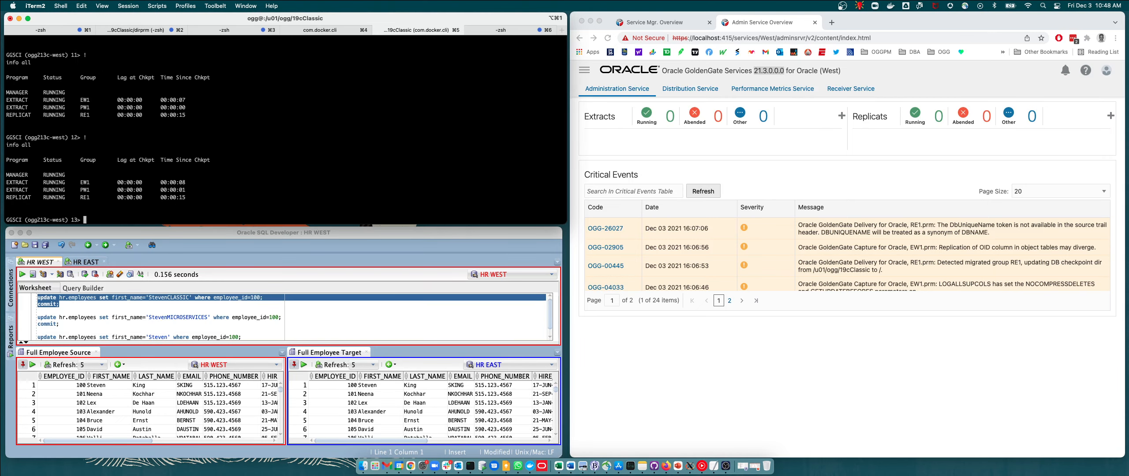
type("!")
key("Return")
type("!")
key("Return")
type("!")
key("Return")
Execute the HR WEST update setting employee 100's first name to 'StevenCLASSIC' and view the Full Employee Target table.
left_click(160, 307)
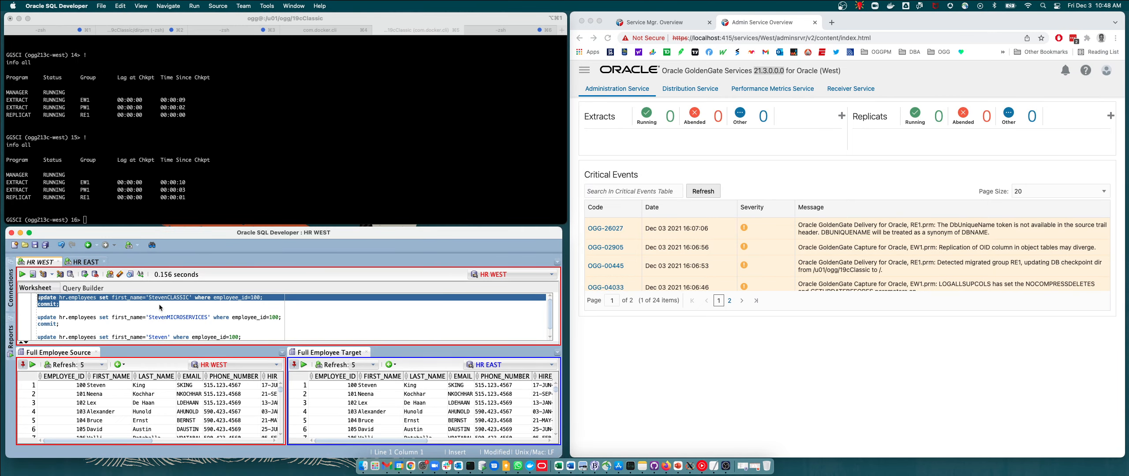
left_click_drag(62, 304, 37, 297)
mouse_move(37, 287)
left_mouse_down()
mouse_move(37, 302)
mouse_move(68, 311)
mouse_move(33, 295)
left_mouse_up()
left_click(33, 277)
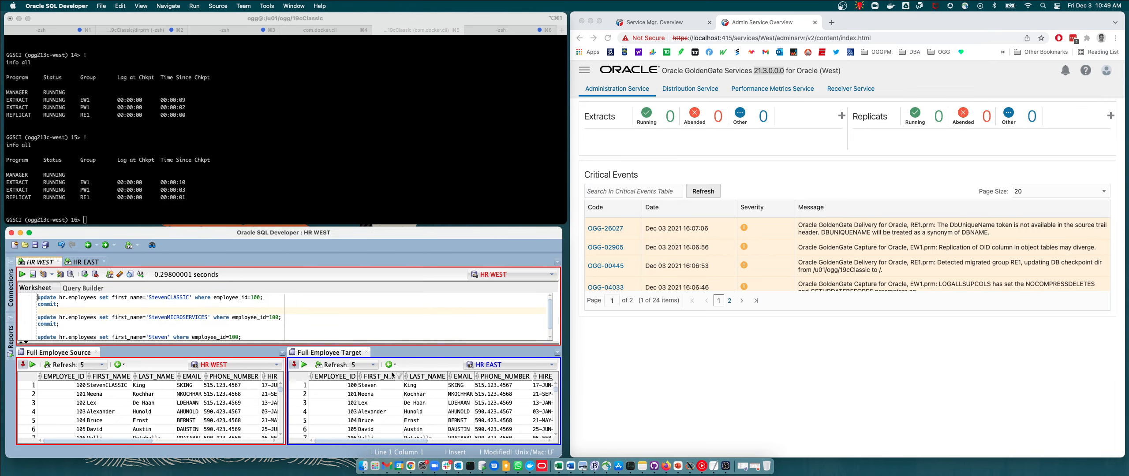
left_click(377, 386)
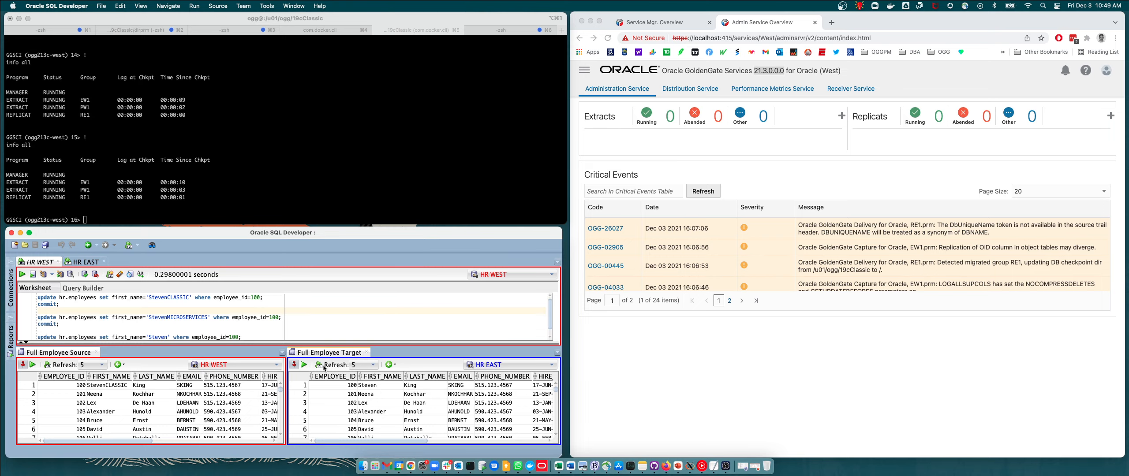
Stop all extract, pump and replicat processes in GGSCI with stop *.
left_click(383, 388)
left_click(85, 189)
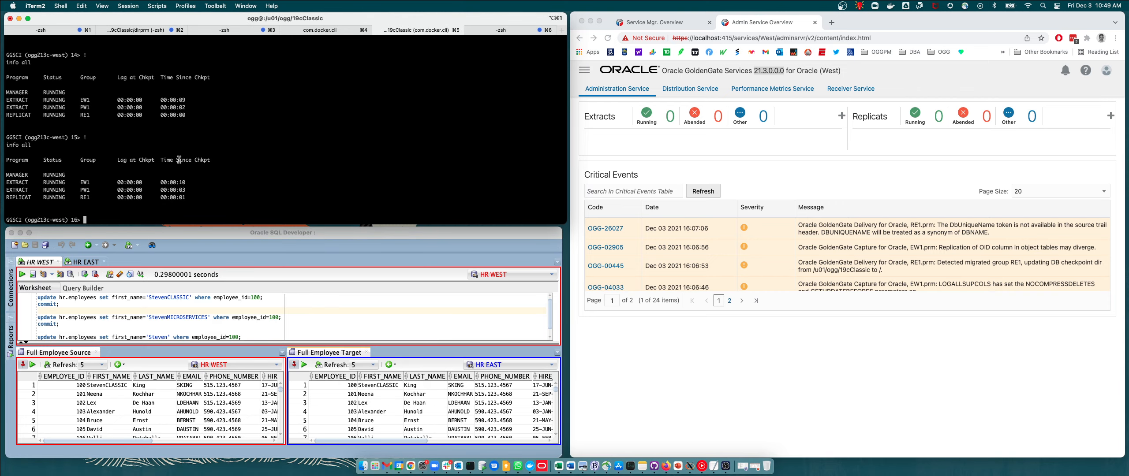
type("stop *")
key("Return")
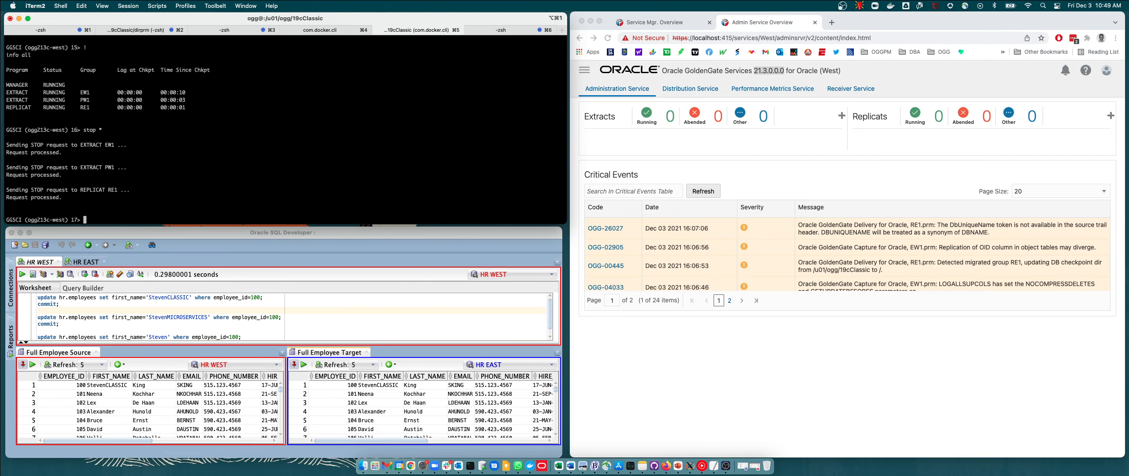
Check the status of all processes repeatedly with info all.
type("info all")
key("Return")
type("info all")
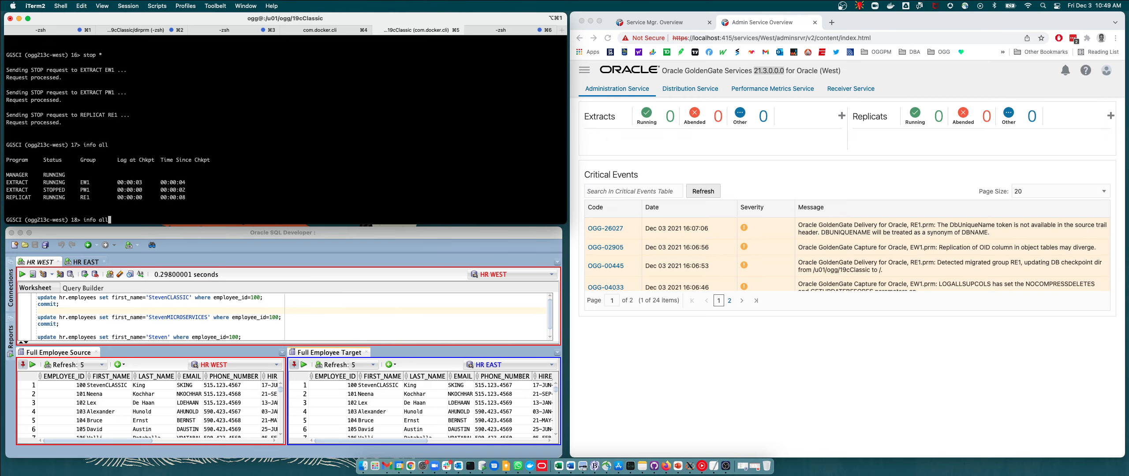
key("Return")
type("info al")
key("Return")
key("Return")
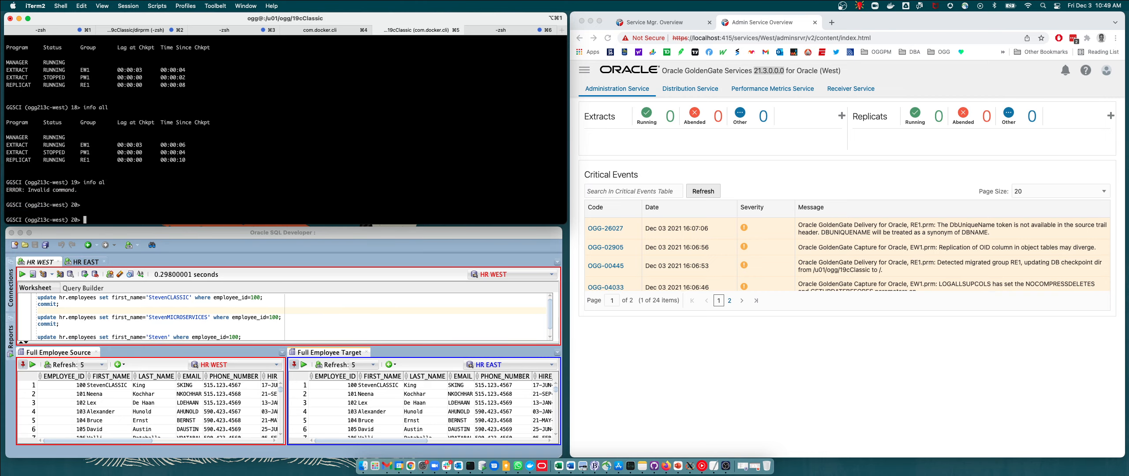
type("info all")
key("Return")
type("info all")
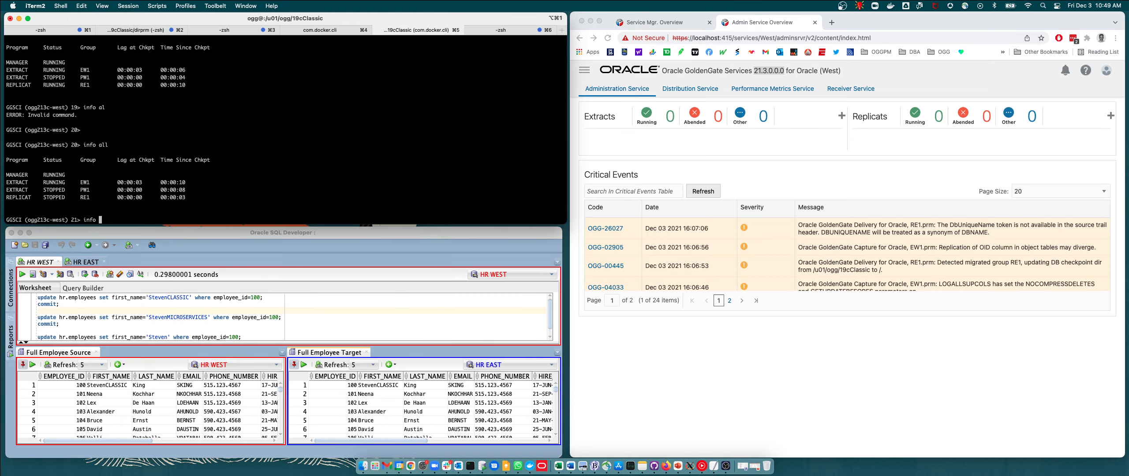
key("Return")
type("info all")
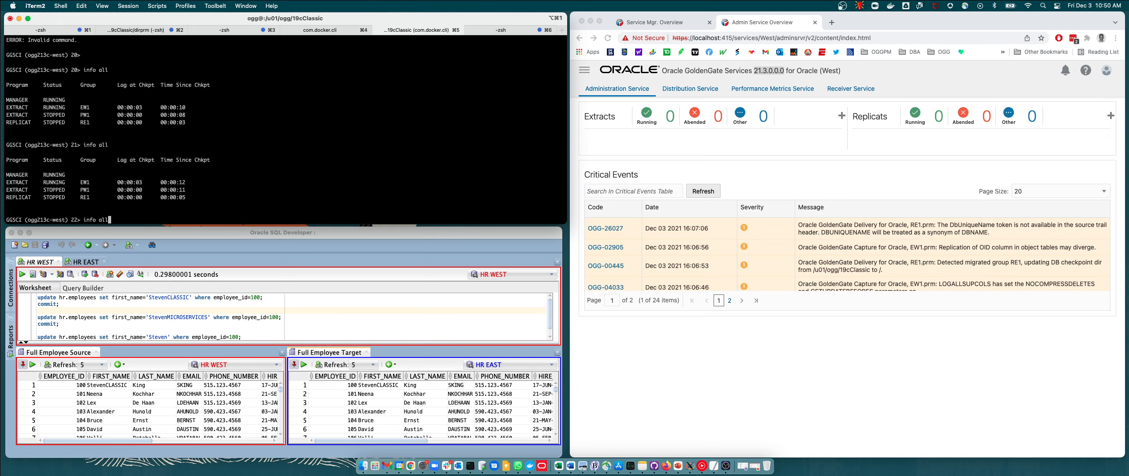
key("Return")
type("info all")
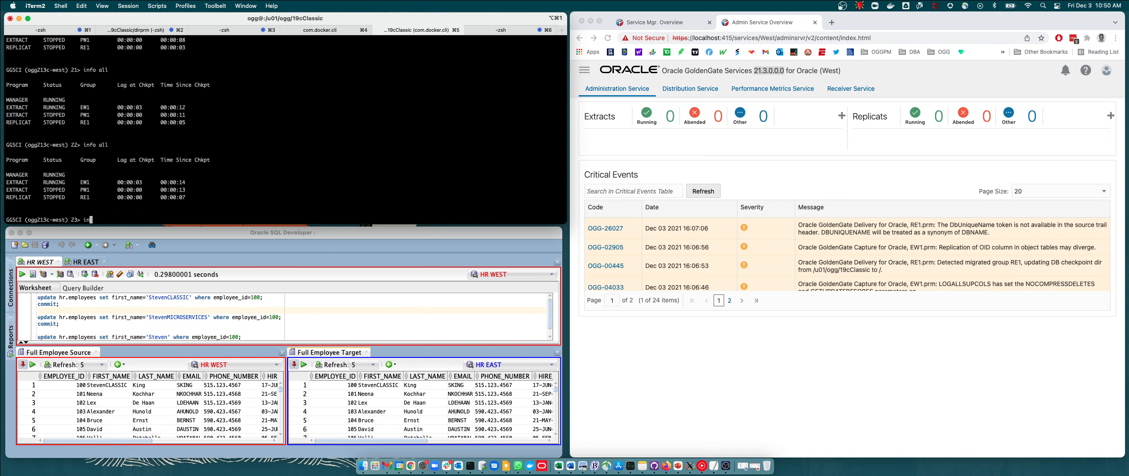
key("Return")
type("info all")
key("Return")
Rerun the previous info all command with ! to monitor the processes.
type("!")
key("Return")
type("!")
key("Return")
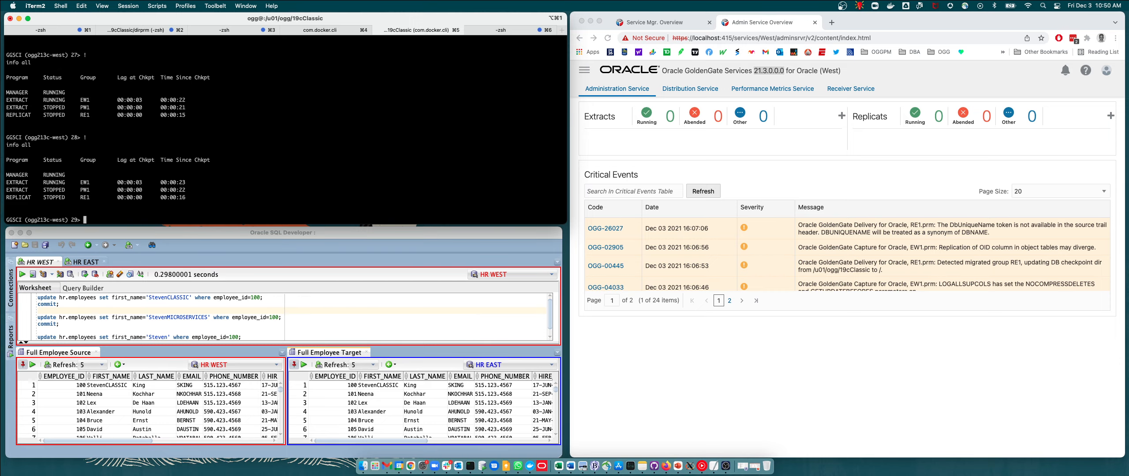
type("!")
key("Return")
type("!")
Stop the manager with stop mgr ! and verify all processes with info all.
key("Return")
type("!")
key("Return")
type("stop mgr !")
key("Return")
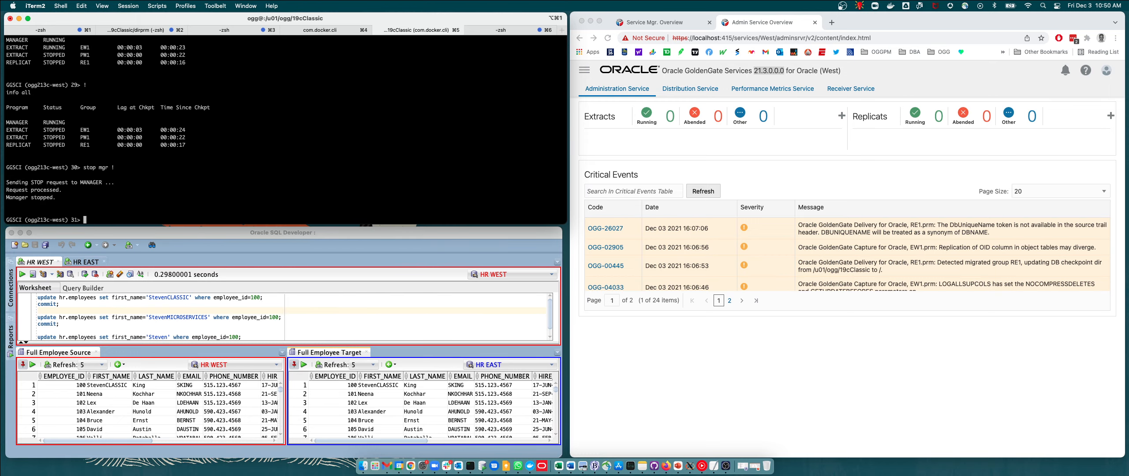
type("info all")
key("Return")
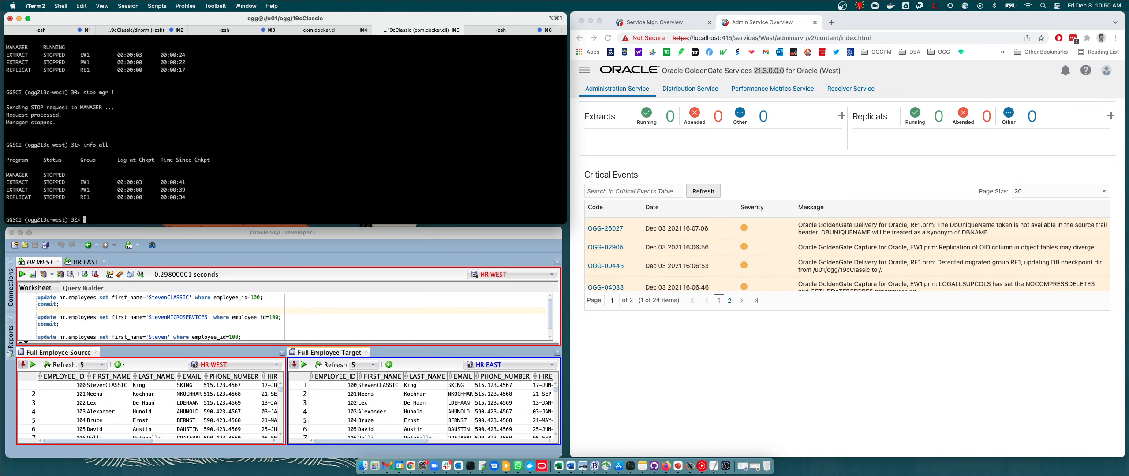
type("info all")
key("Return")
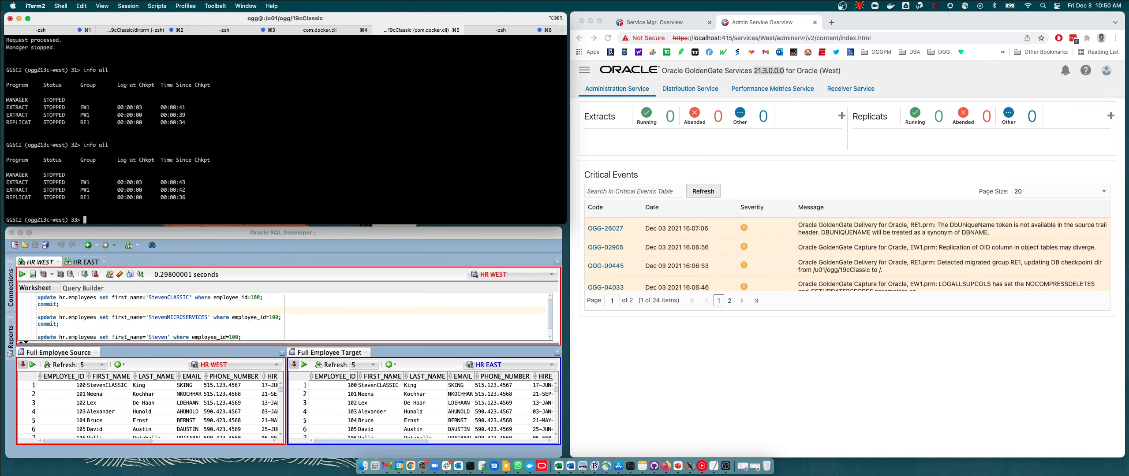
Exit GGSCI and move up to the parent /u01/ogg directory.
type("exit")
key("Return")
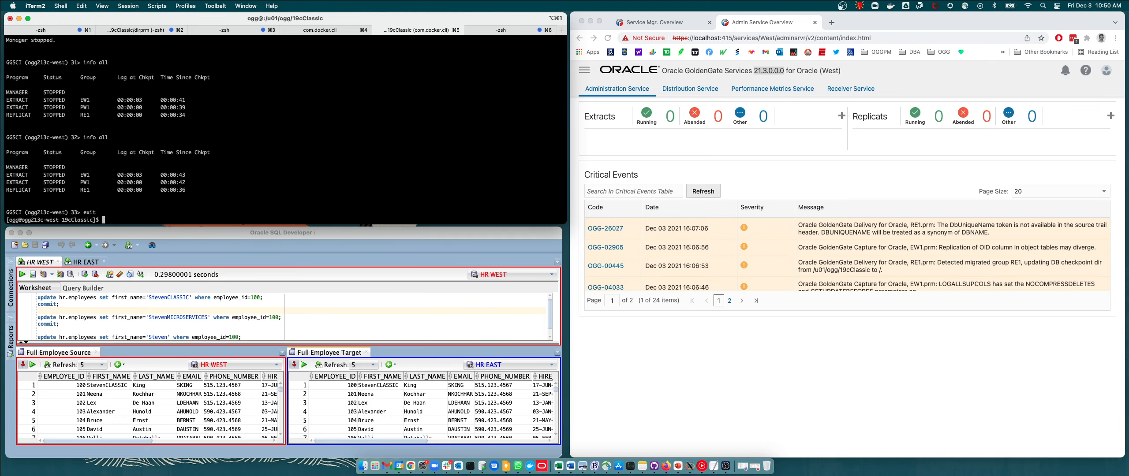
type("cd ..")
key("Return")
Change into the patches directory and list its contents with ls -lrt.
type("cd pa")
key("Tab")
key("Return")
type("ls -lrt")
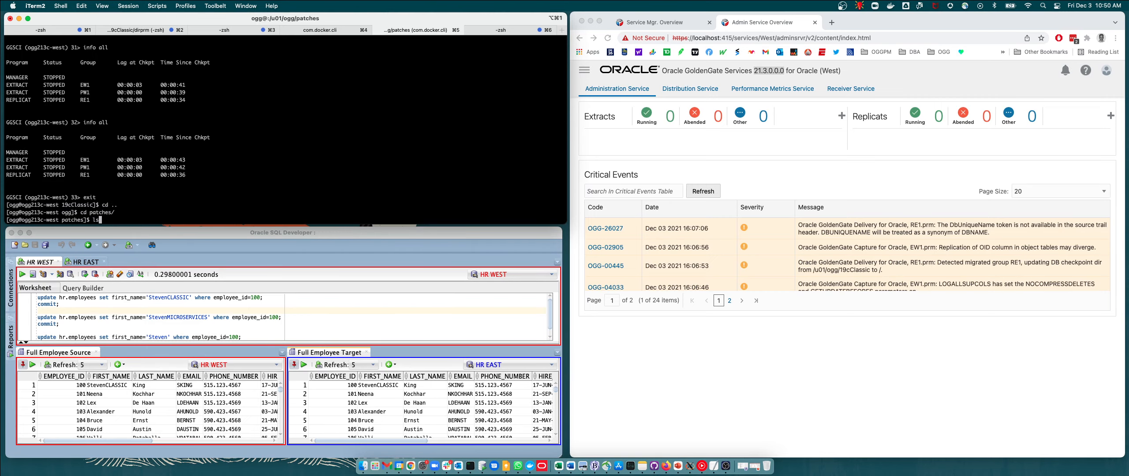
key("Return")
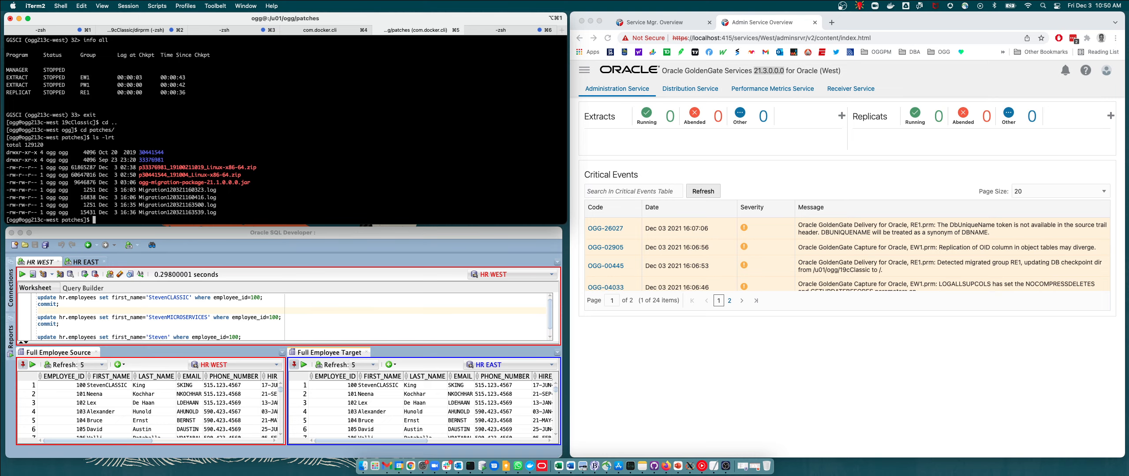
Run ogg-migration-package-21.1.0.0.0.jar with java -jar and the -help option.
double_click(181, 182)
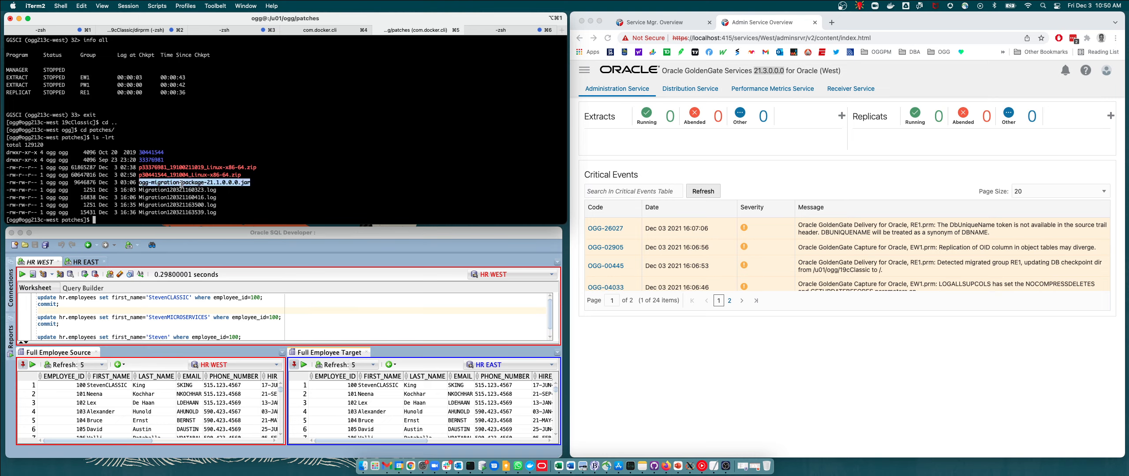
double_click(156, 159)
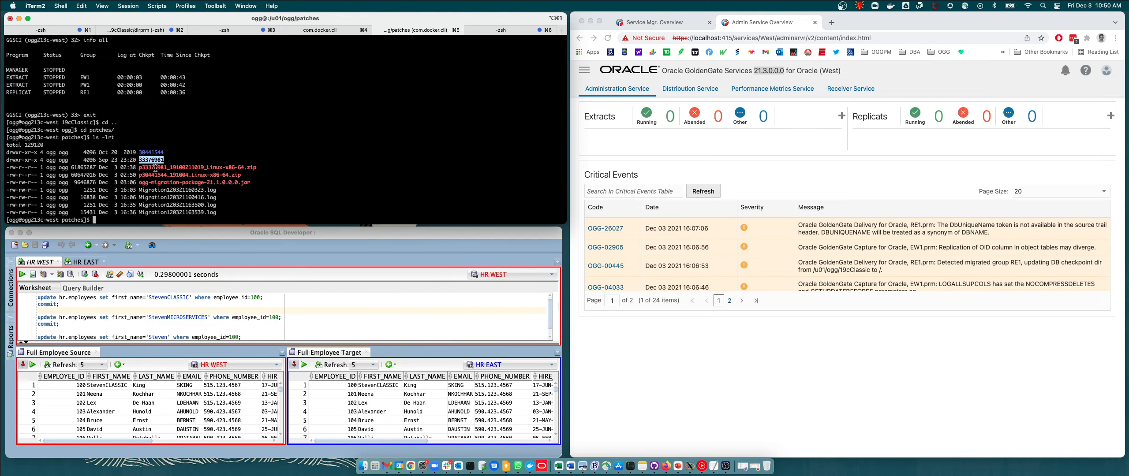
double_click(179, 182)
key("super+c")
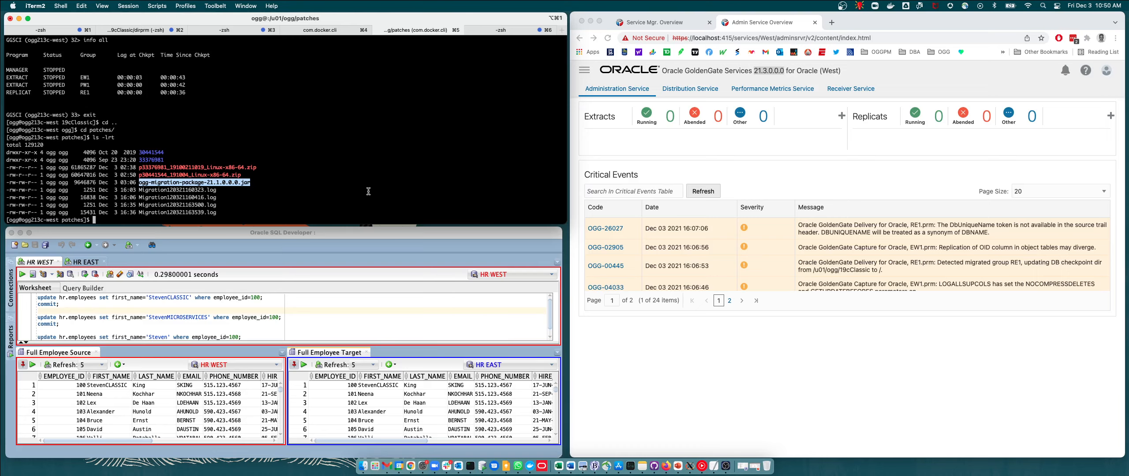
type("java ")
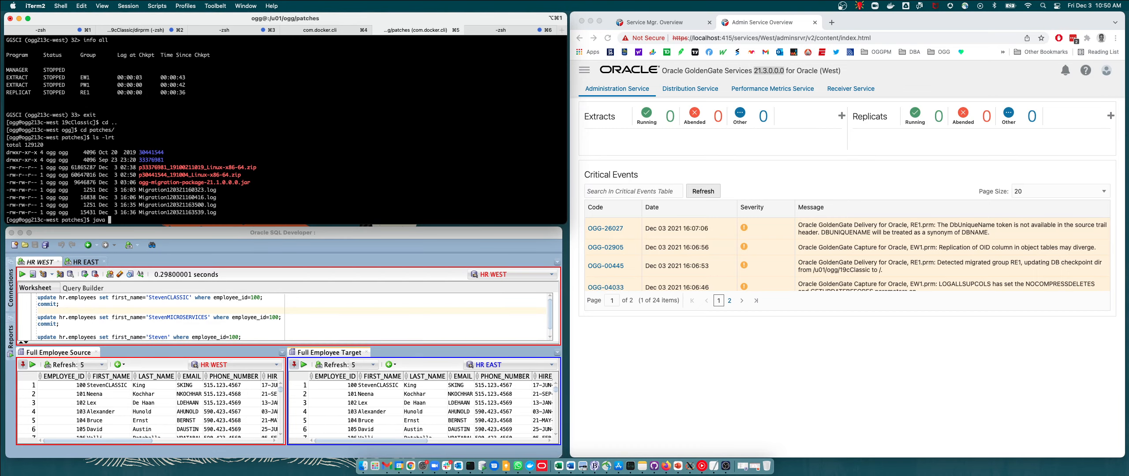
type("-jar")
key("super+v")
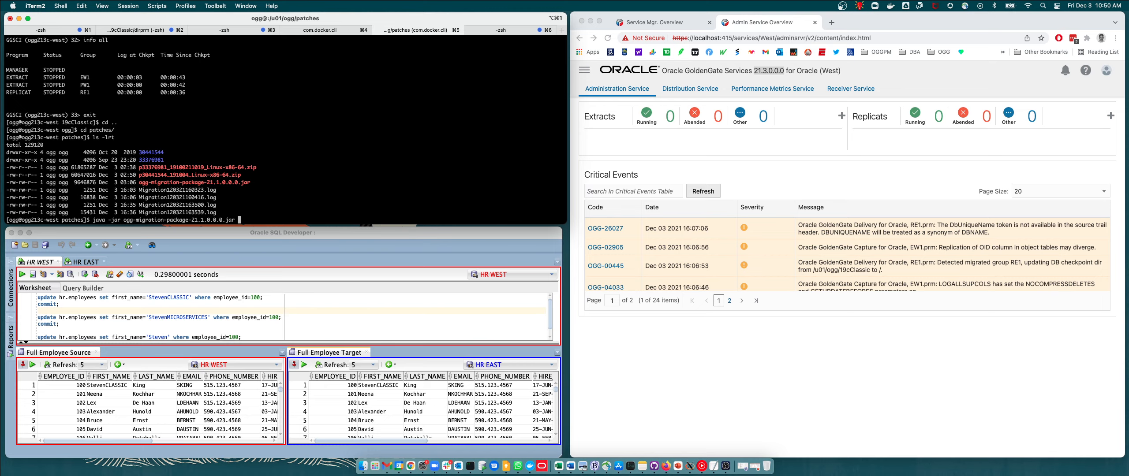
type("-help")
key("Return")
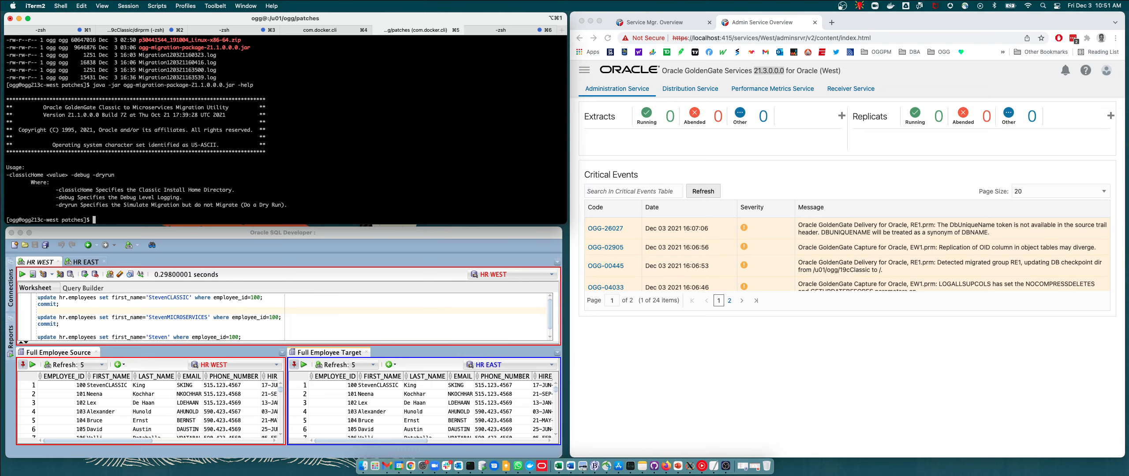
Try running the migration jar with -classHome /u01/ogg/19cClassic/.
double_click(72, 189)
double_click(67, 200)
double_click(66, 205)
key("Up")
key("BackSpace")
key("BackSpace")
key("BackSpace")
key("BackSpace")
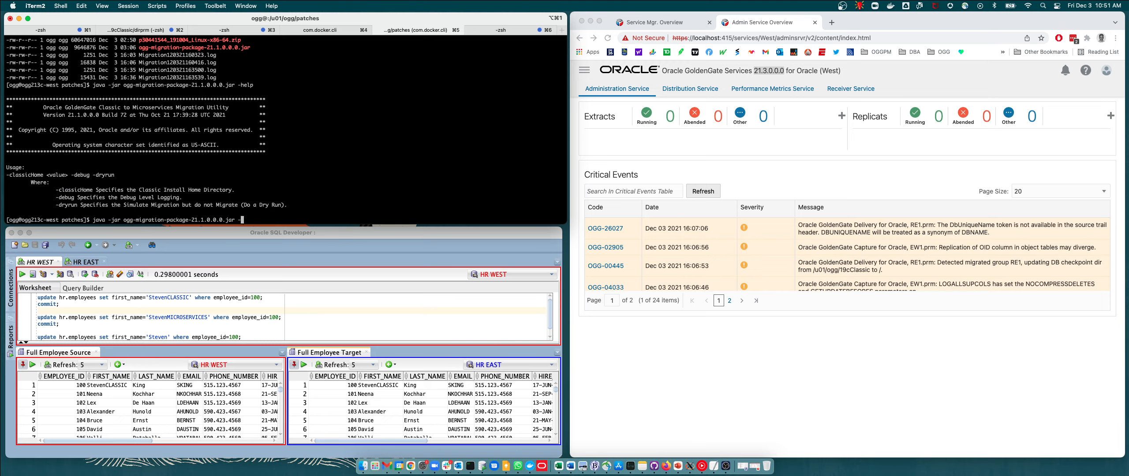
type("dry")
key("BackSpace")
key("BackSpace")
key("BackSpace")
type("class")
type("Home /u01/ogg/19")
key("Tab")
key("Return")
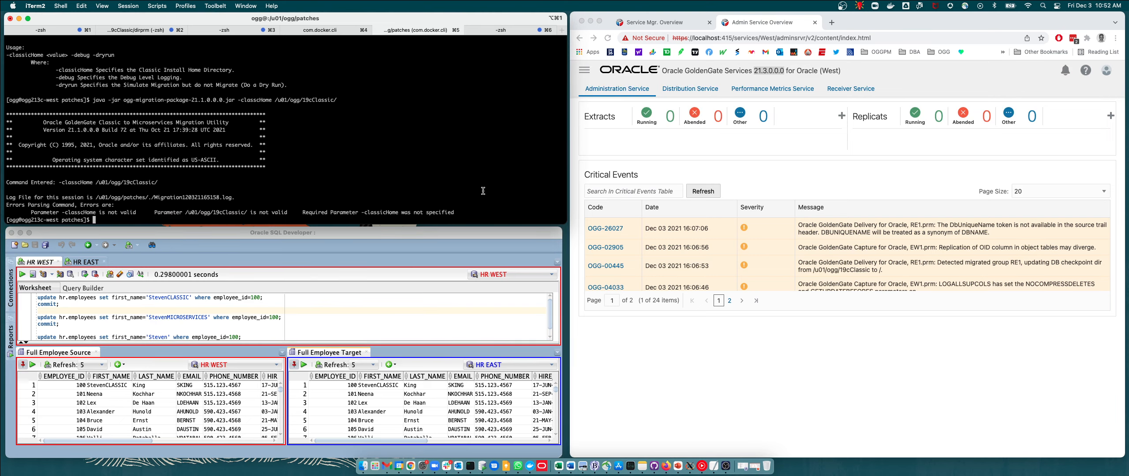
Correct the option to -classicHome and rerun the migration jar against /u01/ogg/19cClassic/.
key("Up")
key("Left")
key("Left")
key("Left")
key("Left")
key("Left")
key("Left")
key("Left")
key("Left")
key("Left")
key("Left")
key("Left")
key("Left")
key("Left")
key("Left")
key("Left")
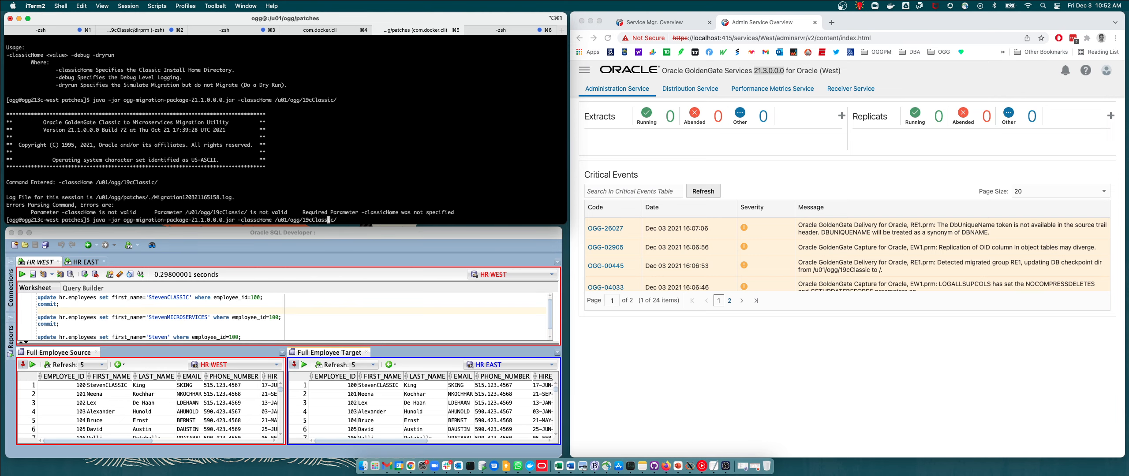
key("Left")
key("Left")
key("Left")
key("Left")
key("Left")
key("Left")
key("Left")
key("Left")
key("Left")
key("Left")
type("ic")
key("Return")
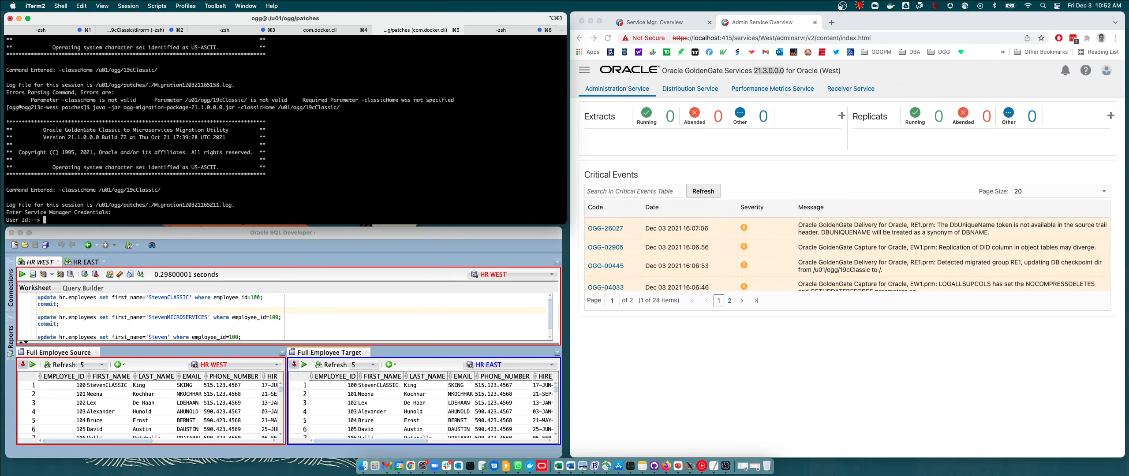
Enter the Service Manager user ID and password for the migration.
type("oggadmin")
key("Return")
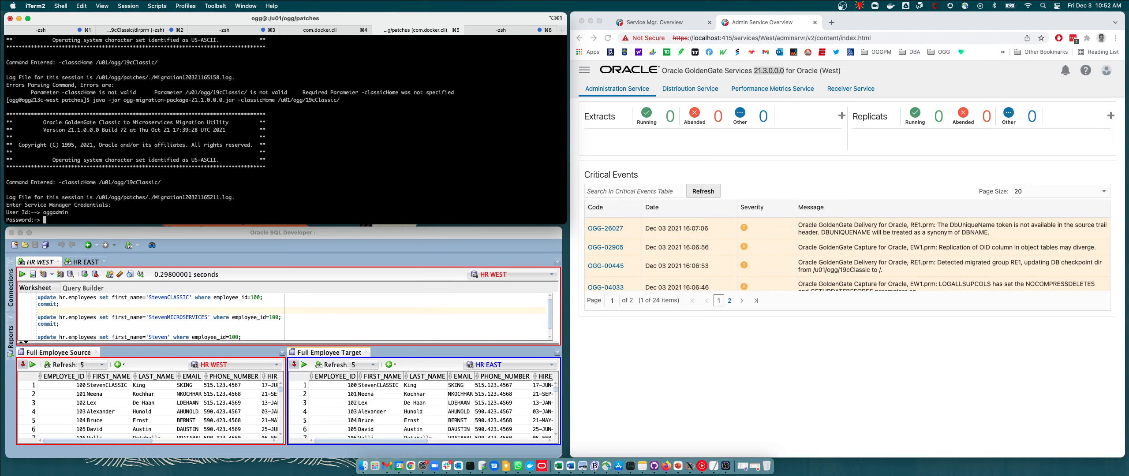
key("Return")
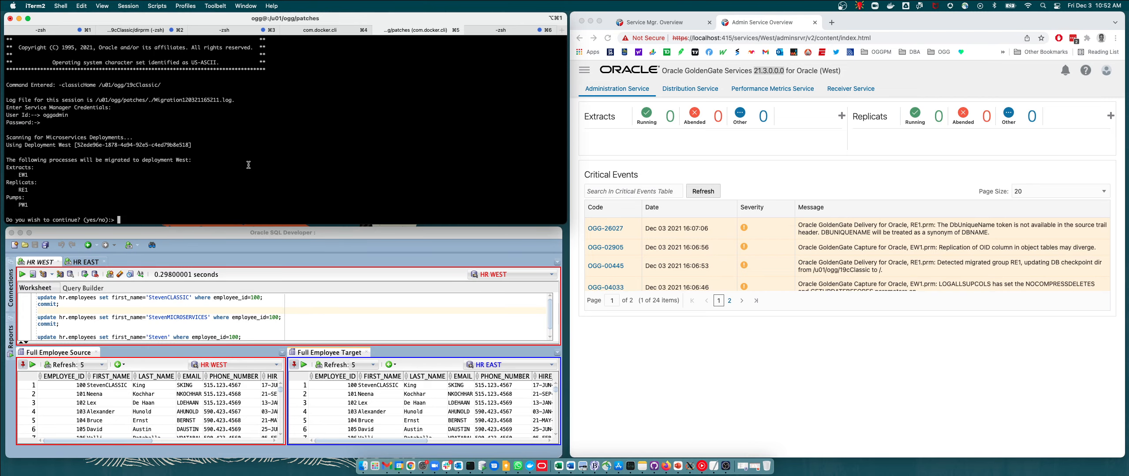
Confirm migrating the listed extract, replicat and pump to deployment West with yes.
left_click_drag(6, 160, 149, 203)
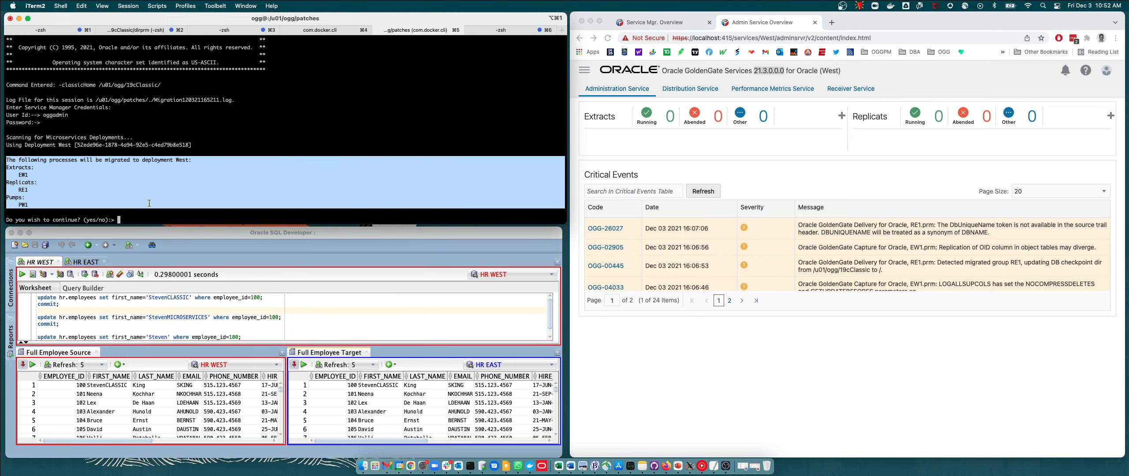
left_click(194, 183)
type("s")
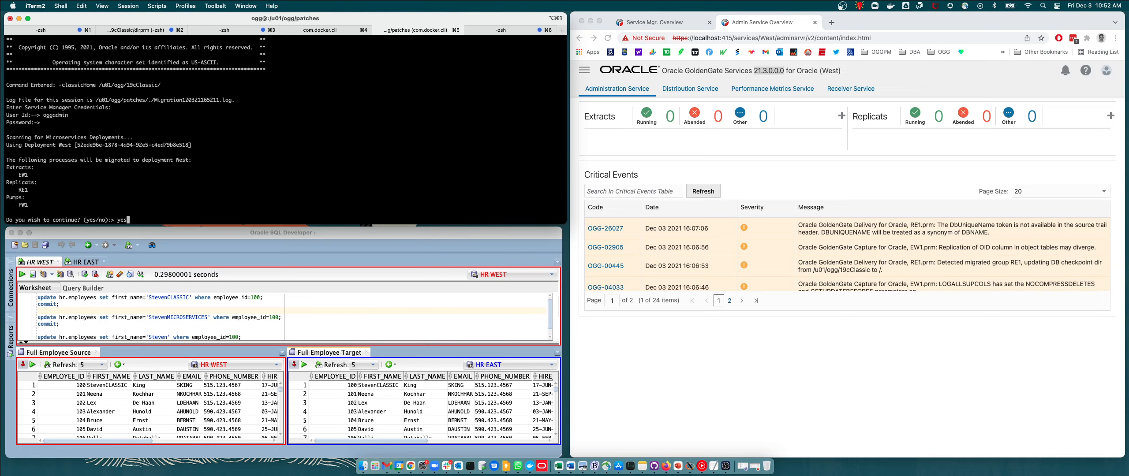
key("Return")
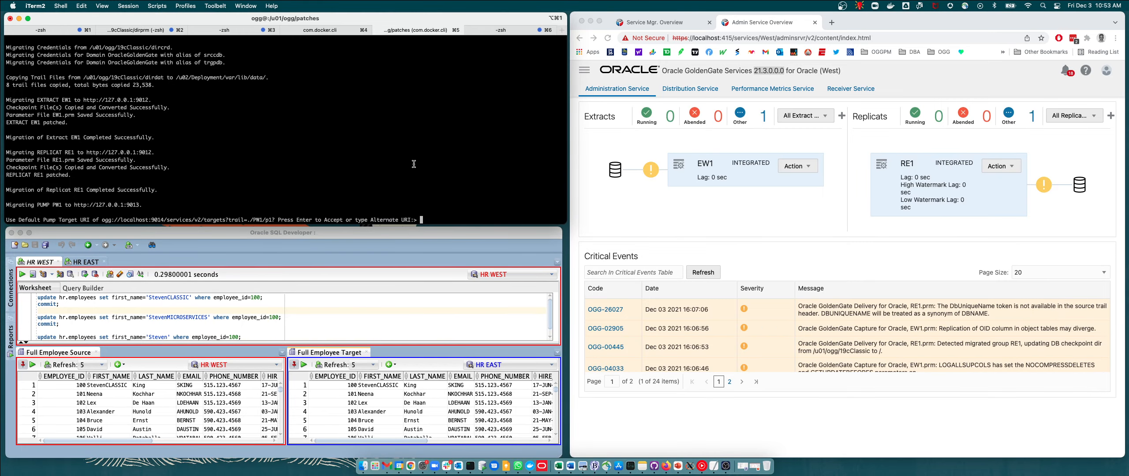
Accept the default pump target URI and decline migrating the GLOBALS parameters.
key("Return")
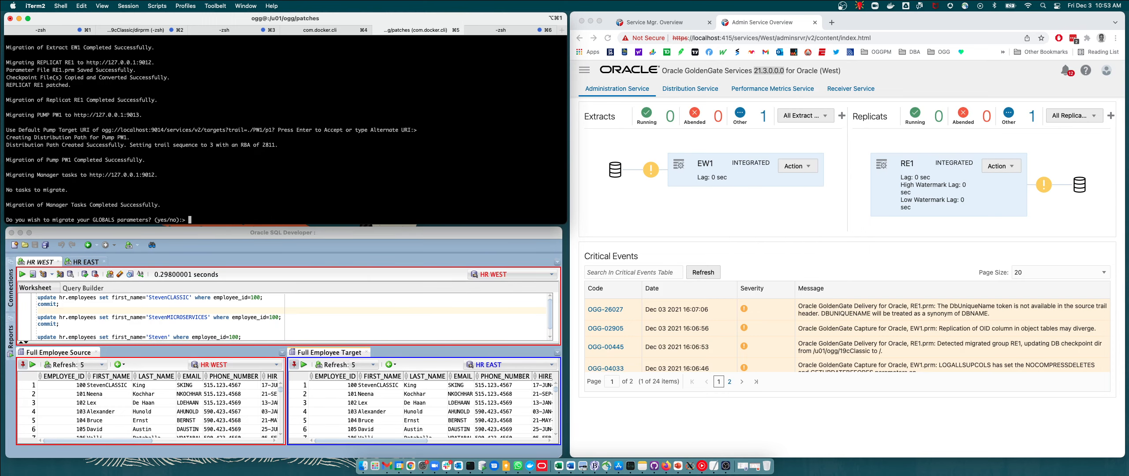
type("no")
key("Return")
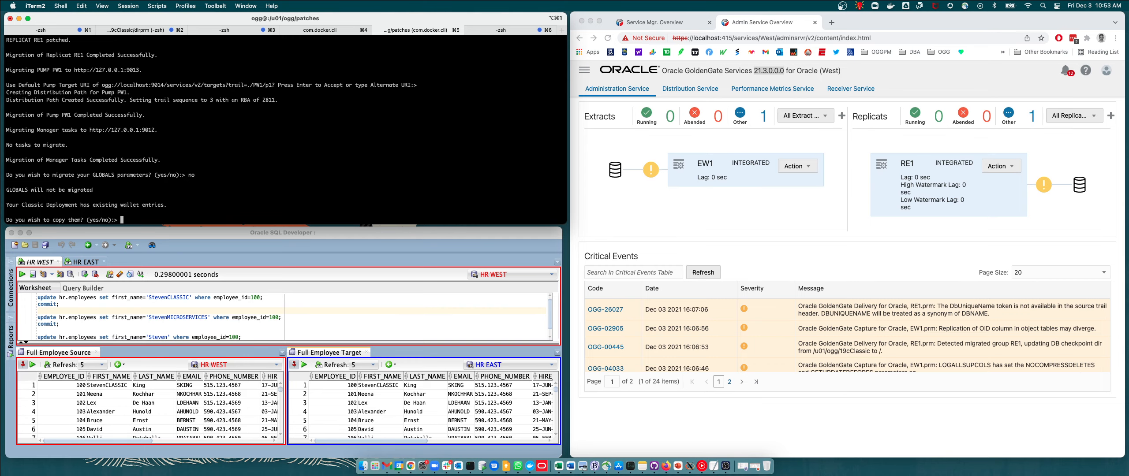
Agree to copy the Classic wallet entries and continue overwriting the target's existing entries.
type("yes")
key("Return")
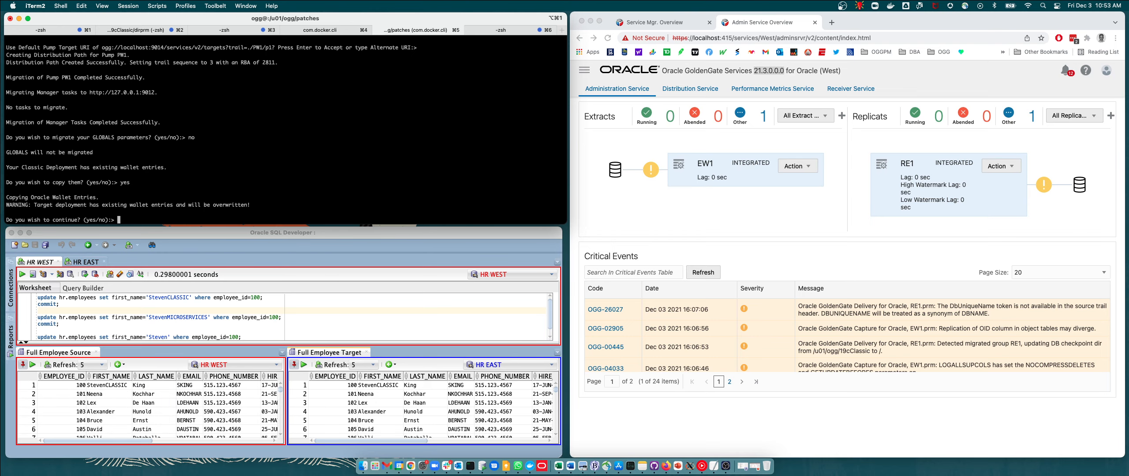
type("yes")
key("Return")
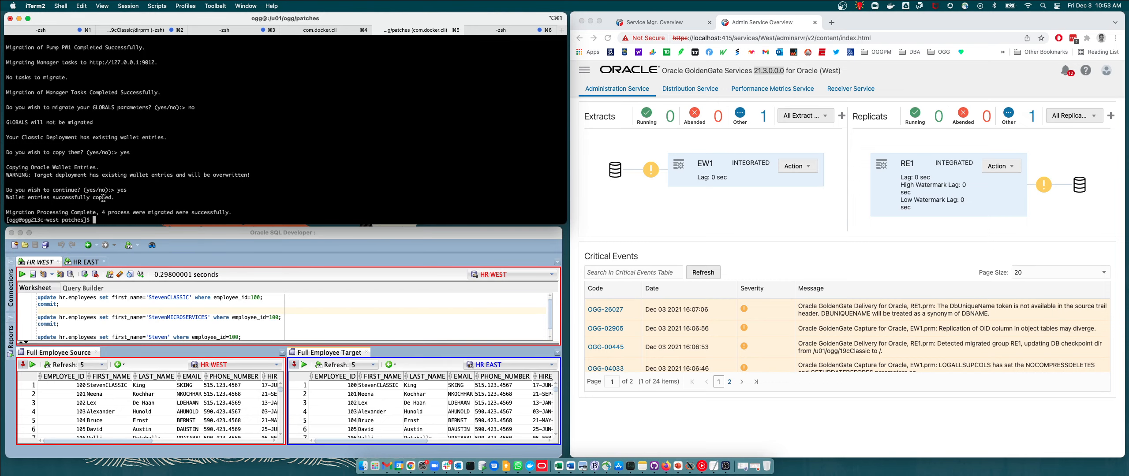
Examine the migration summary and the EW1 extract in the Administration Service overview.
left_click_drag(6, 213, 234, 212)
left_click(270, 202)
left_click(678, 216)
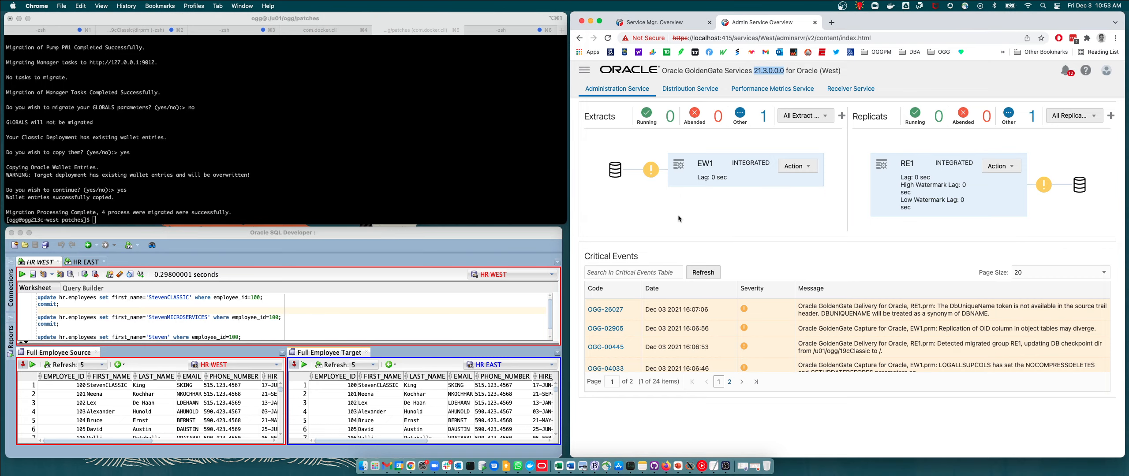
scroll(674, 204, "up", 5)
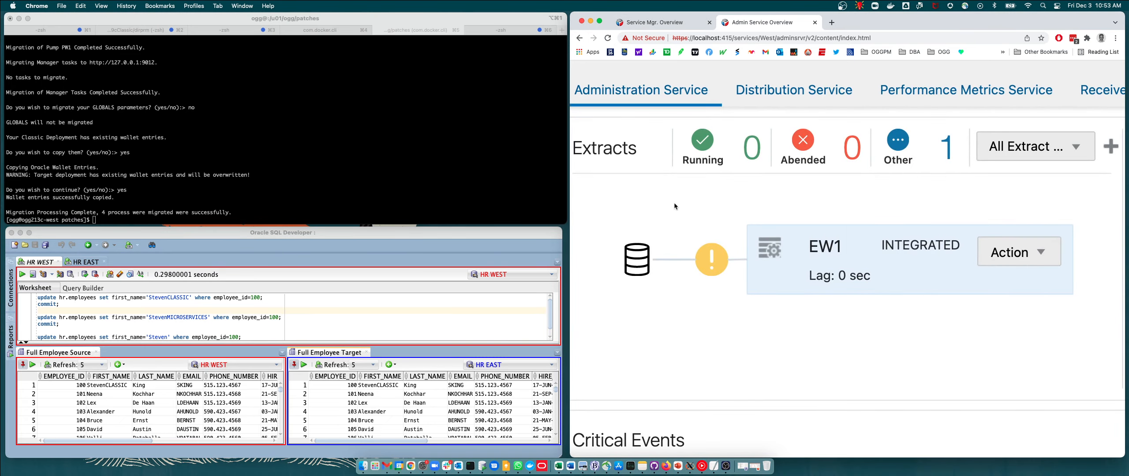
Start the EW1 extract in the Administration Service.
scroll(673, 203, "down", 5)
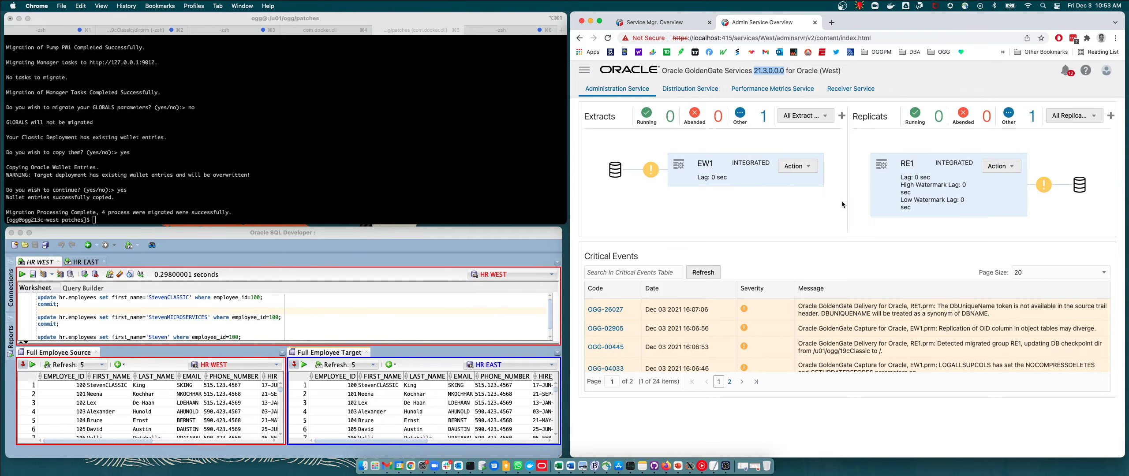
left_click(691, 90)
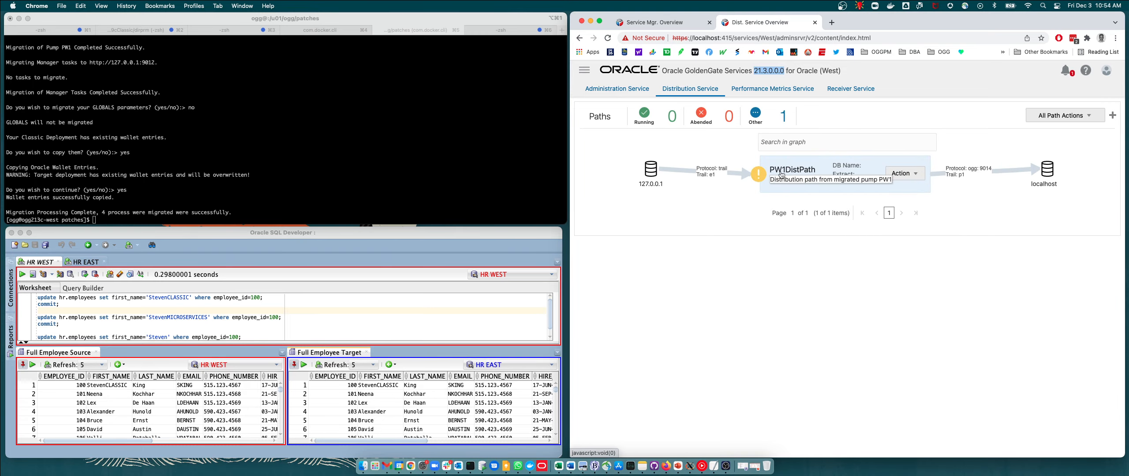
left_click(617, 88)
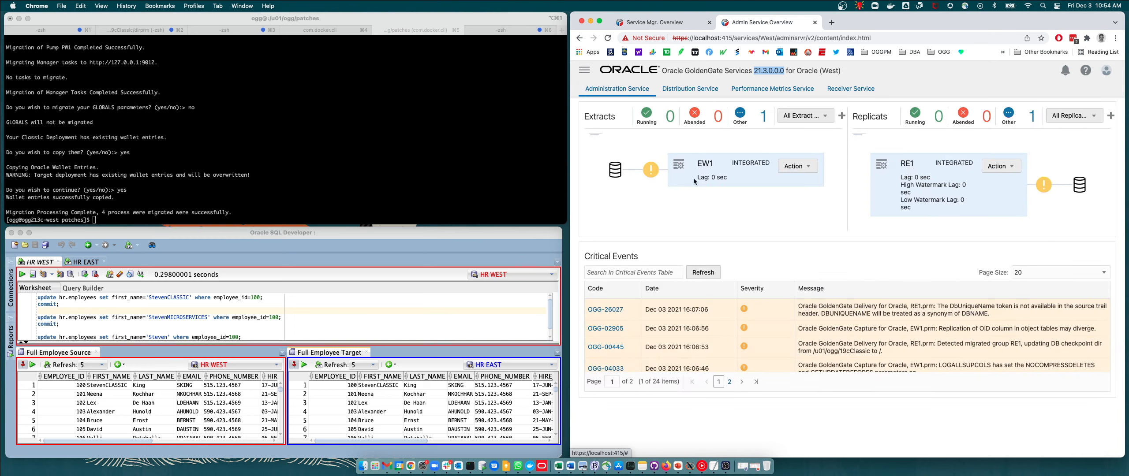
left_click(797, 167)
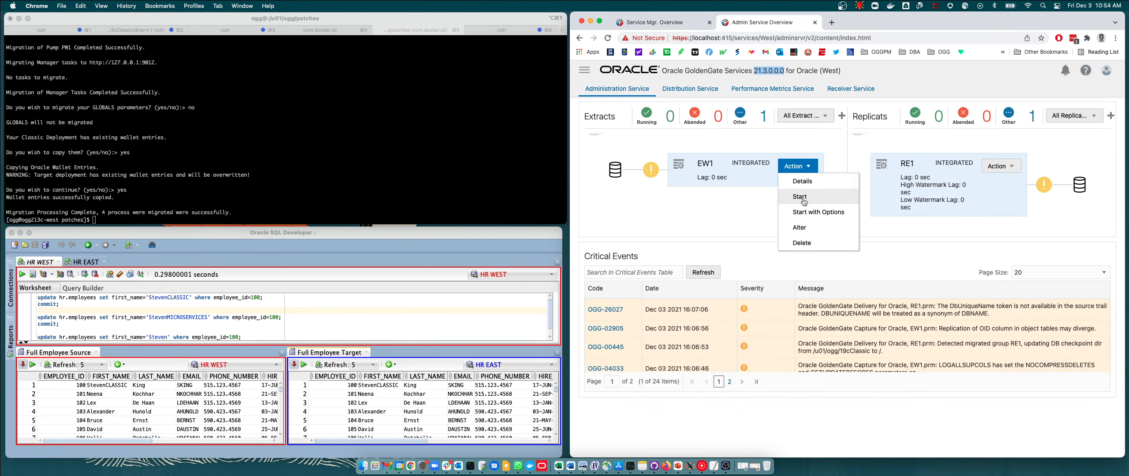
left_click(802, 200)
left_click(885, 278)
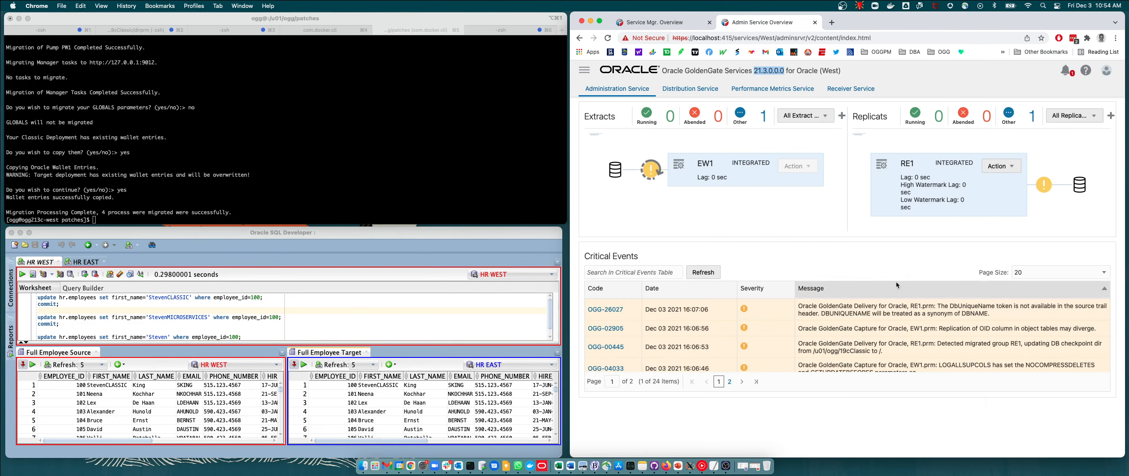
Start the RE1 replicat and confirm the action.
left_click(1009, 167)
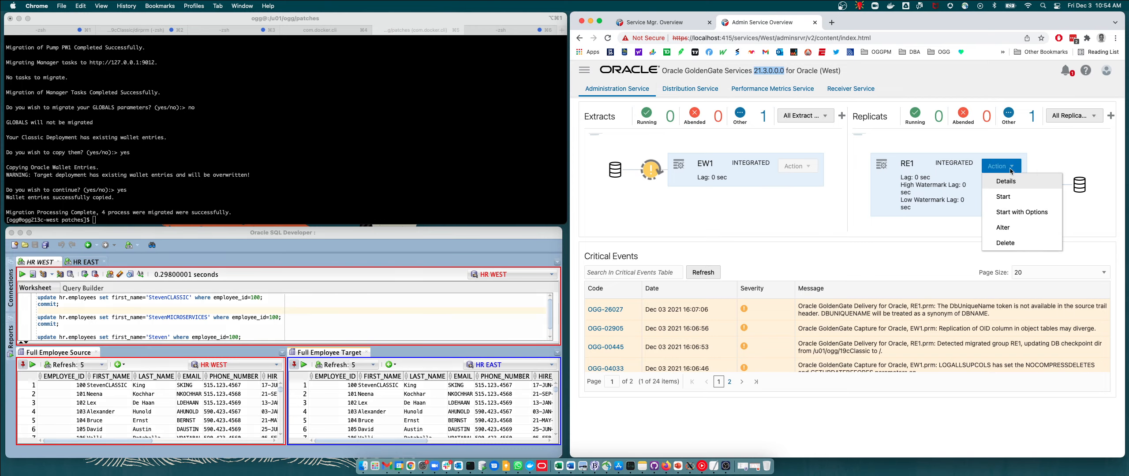
left_click(1010, 195)
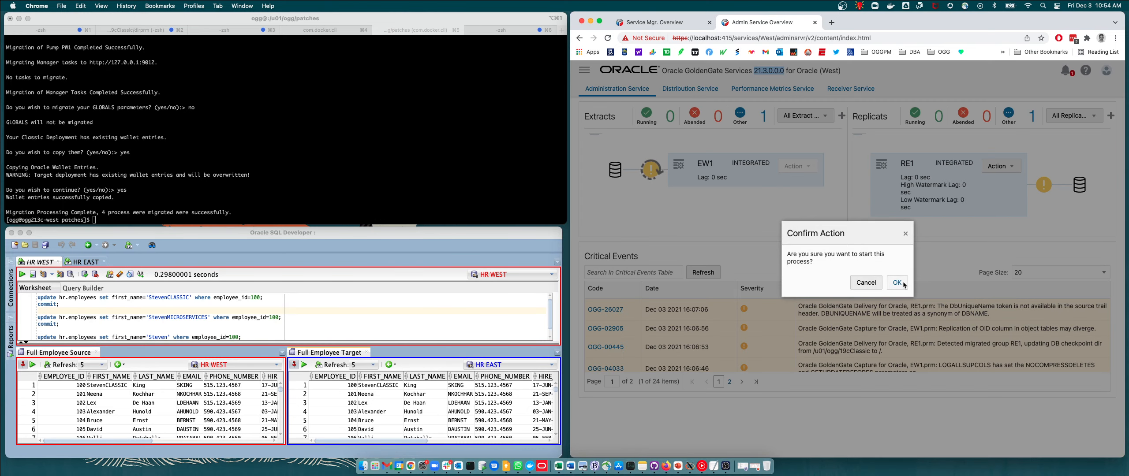
left_click(899, 283)
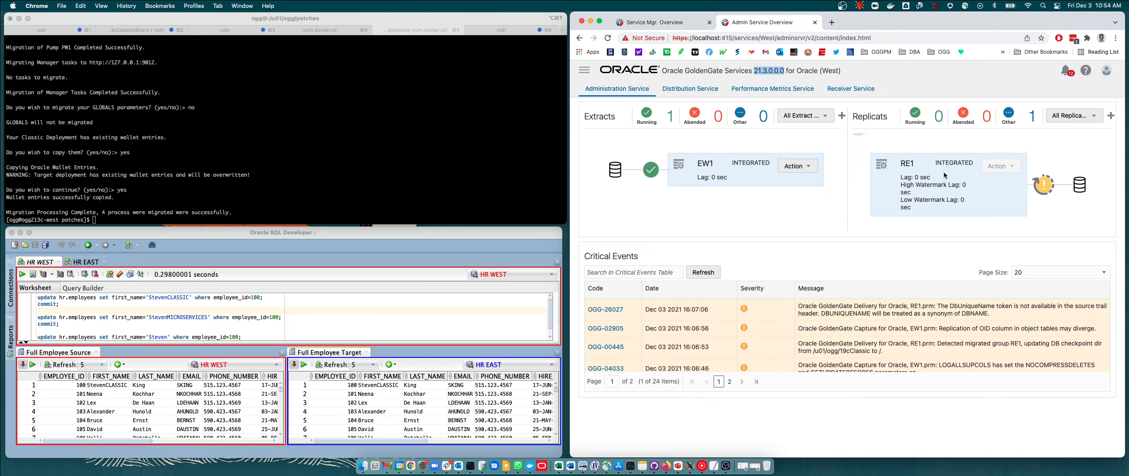
Start the PW1DistPath distribution path in the Distribution Service.
left_click(695, 91)
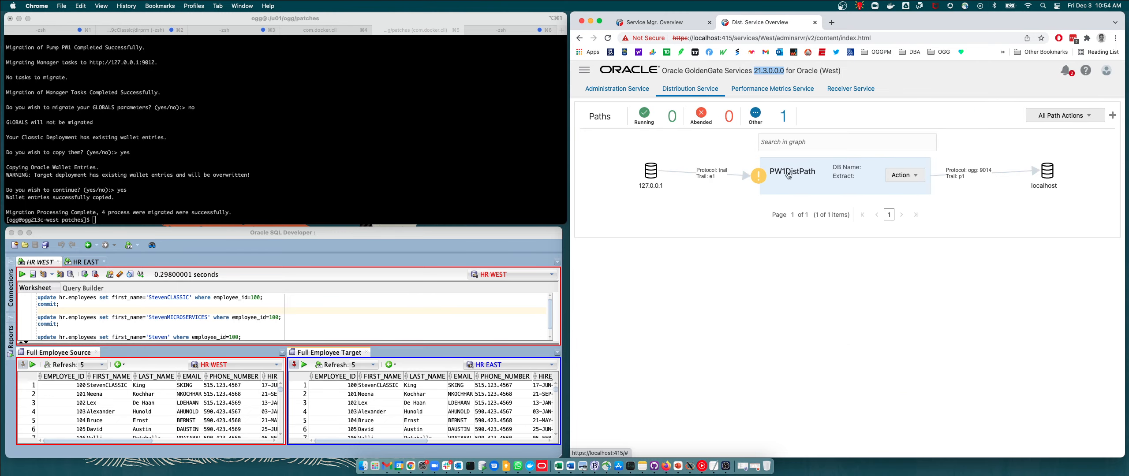
left_click(907, 176)
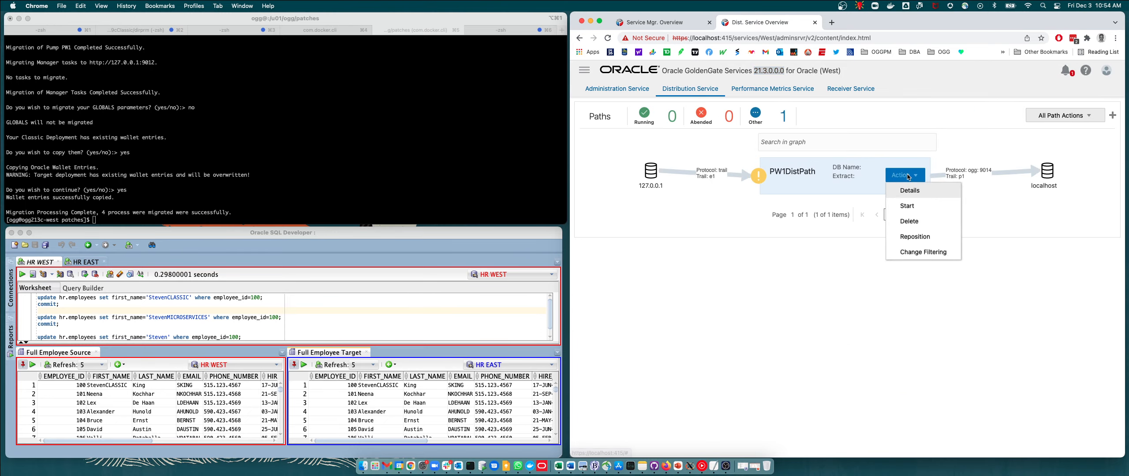
left_click(909, 208)
left_click(888, 320)
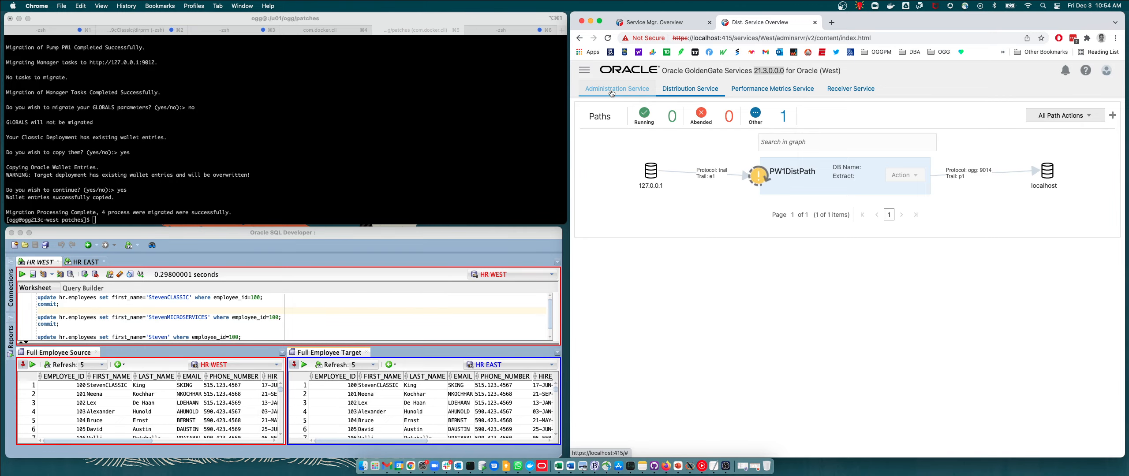
Examine the process information of the EW1 extract and the RE1 replicat.
left_click(611, 93)
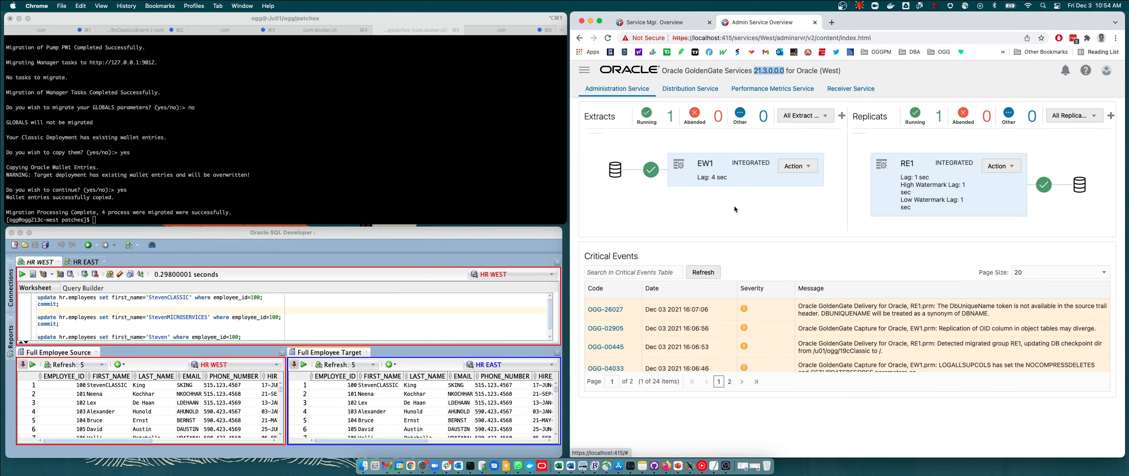
left_click(704, 166)
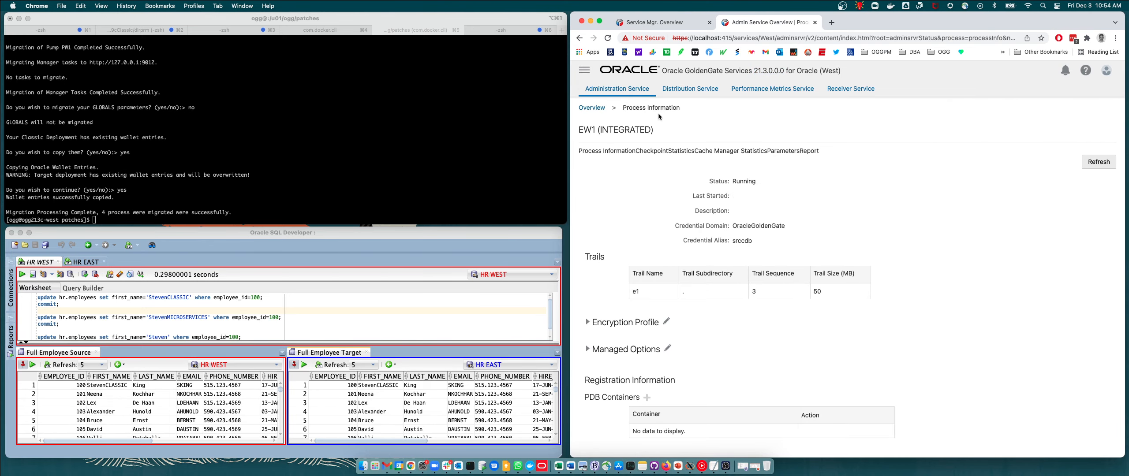
left_click(594, 111)
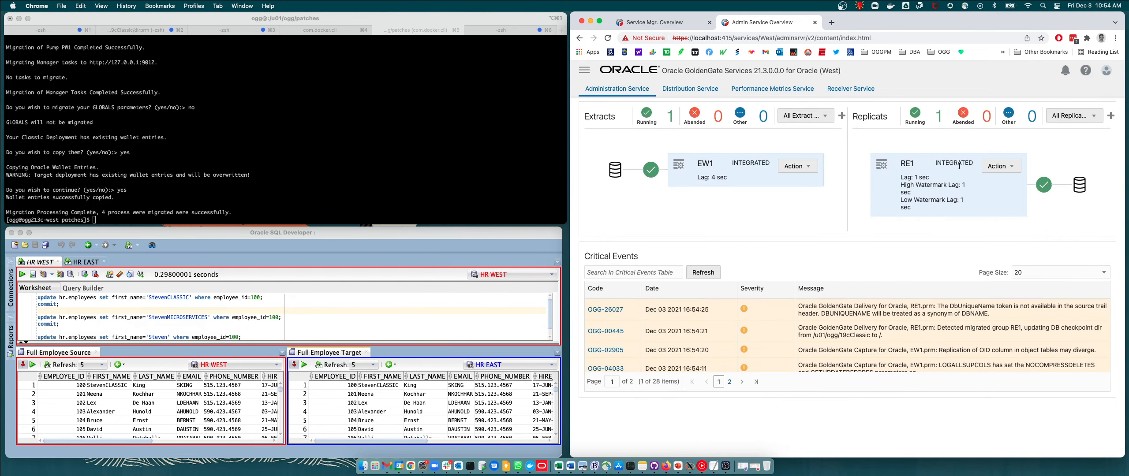
left_click(906, 164)
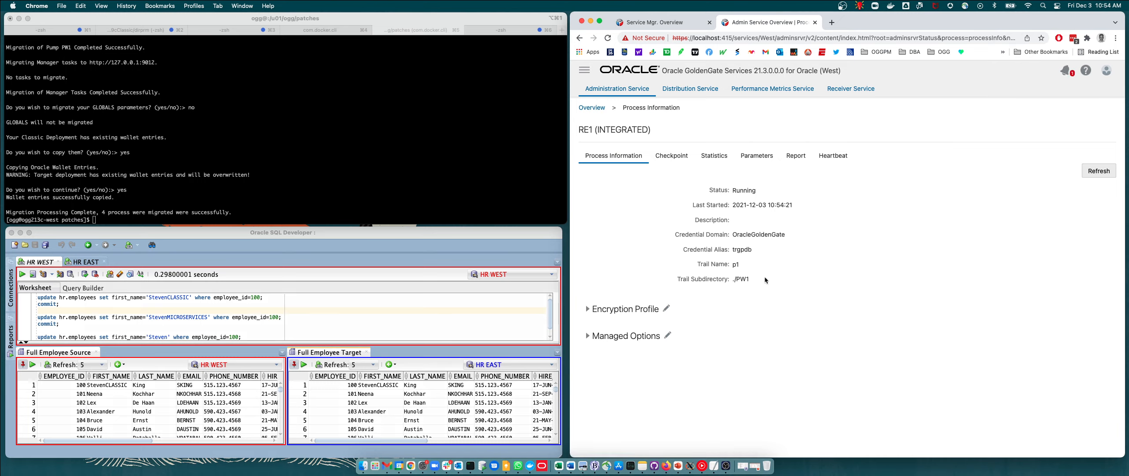
left_click(601, 108)
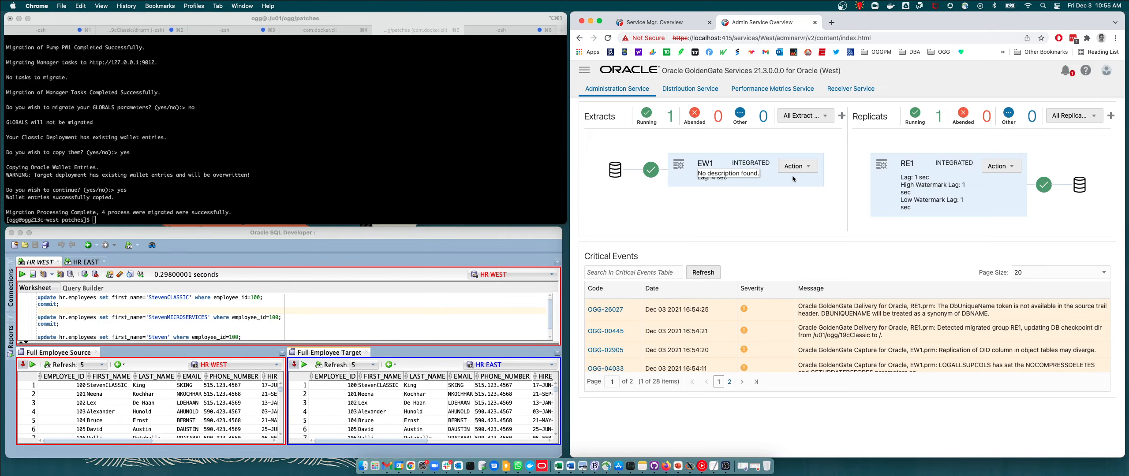
left_click(690, 89)
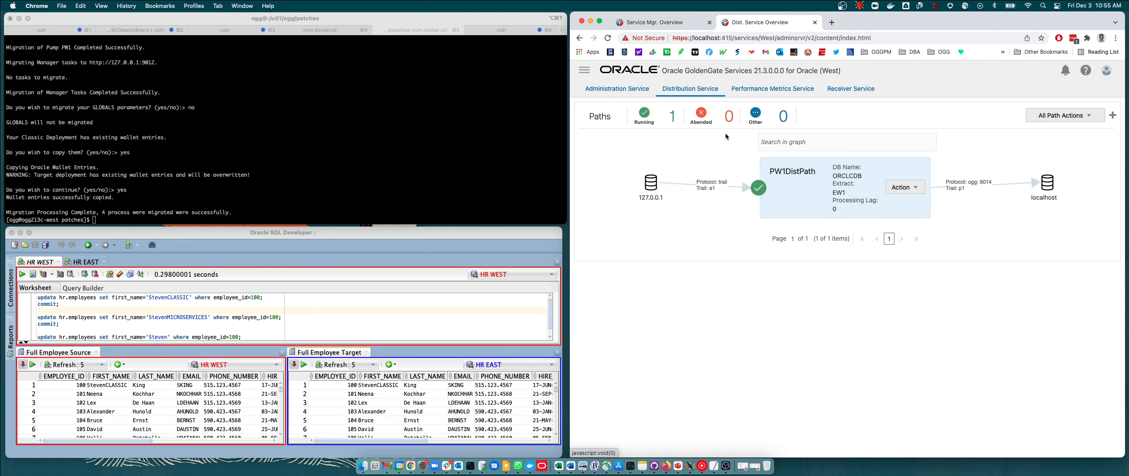
left_click(617, 89)
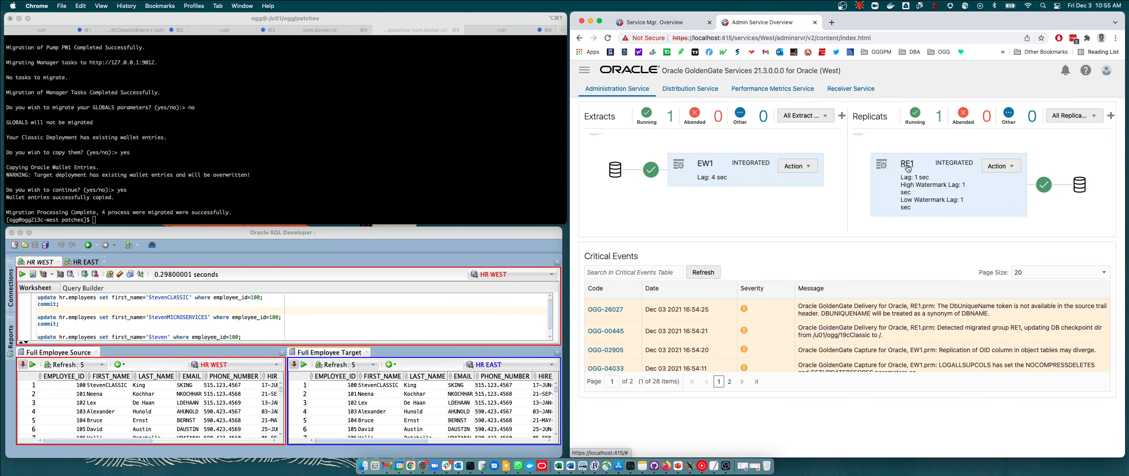
left_click(907, 164)
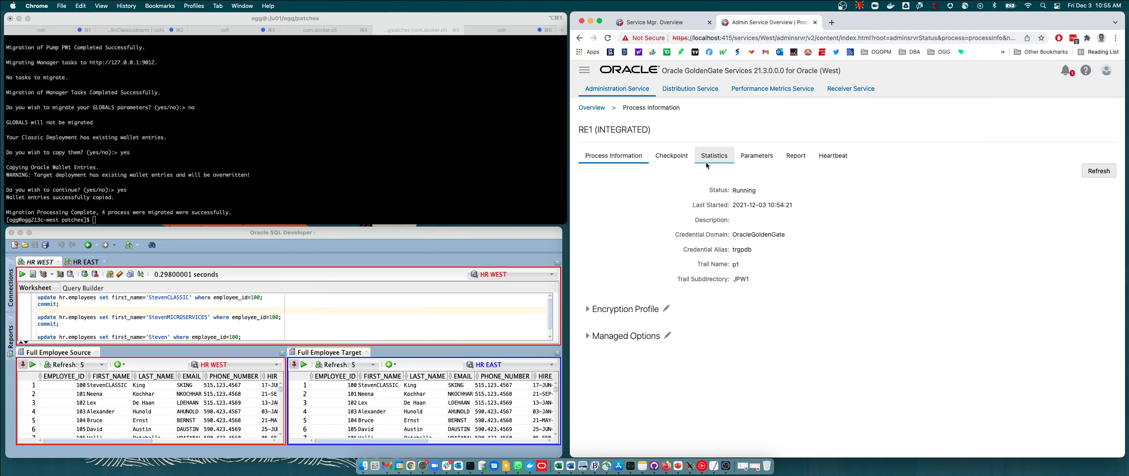
double_click(735, 264)
left_click(597, 109)
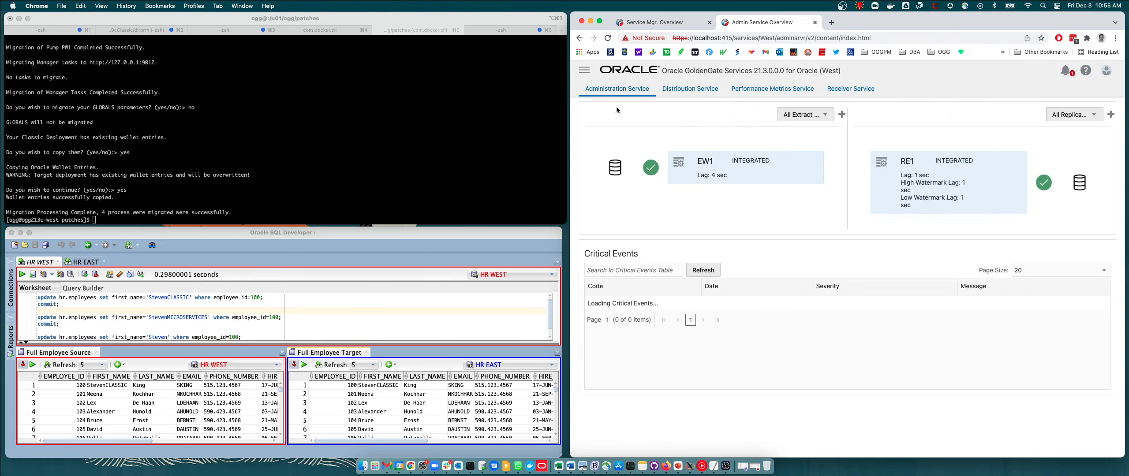
Examine the details of the PW1DistPath distribution path.
left_click(690, 88)
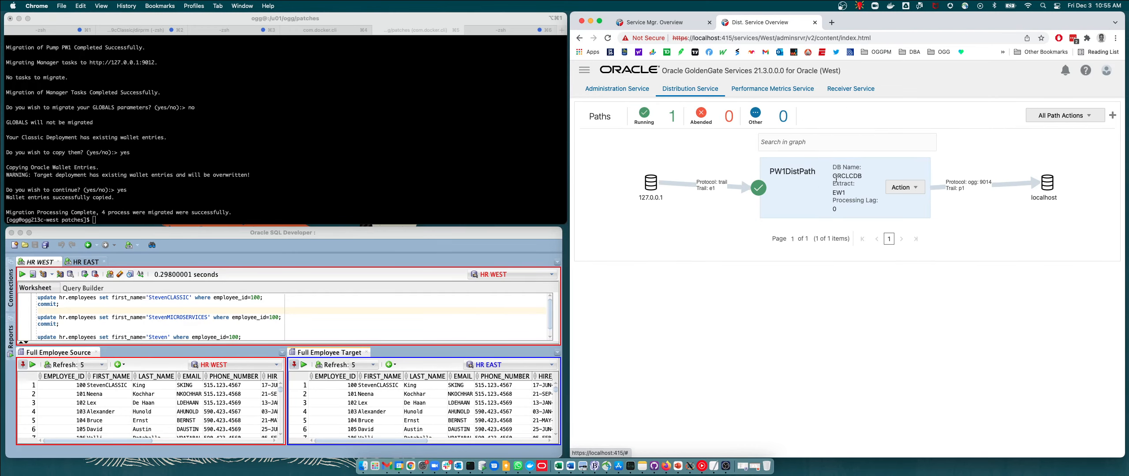
left_click(908, 186)
left_click(907, 206)
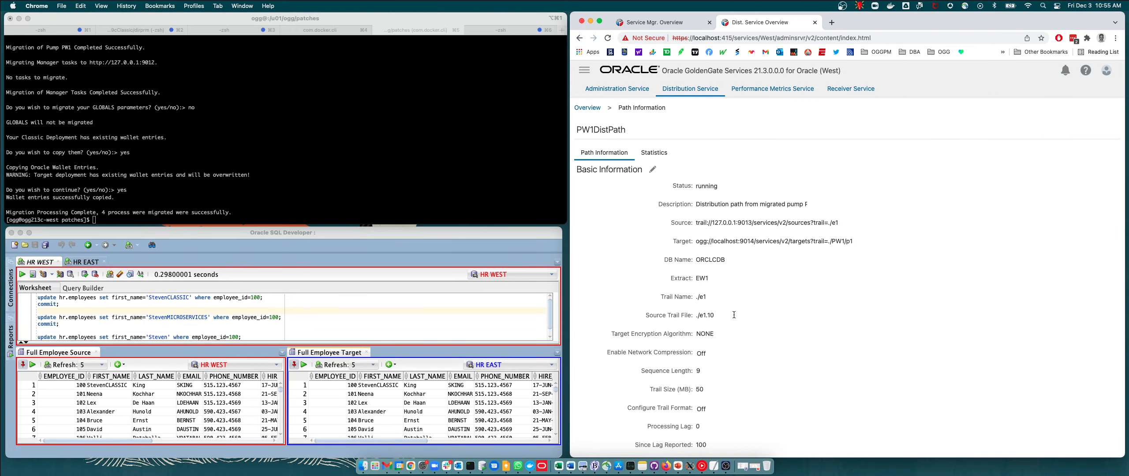
scroll(720, 333, "down", 3)
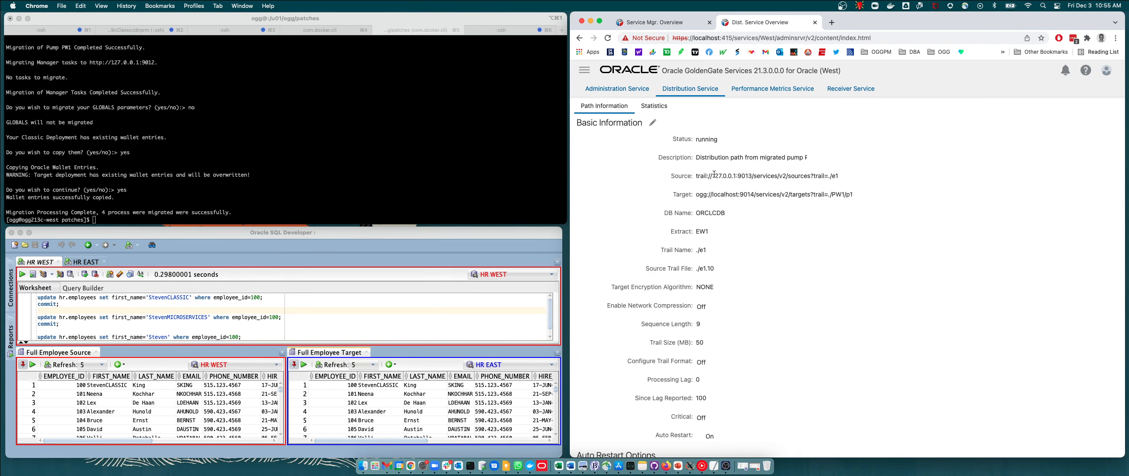
left_click_drag(671, 177, 795, 176)
left_click(678, 197)
scroll(808, 249, "down", 3)
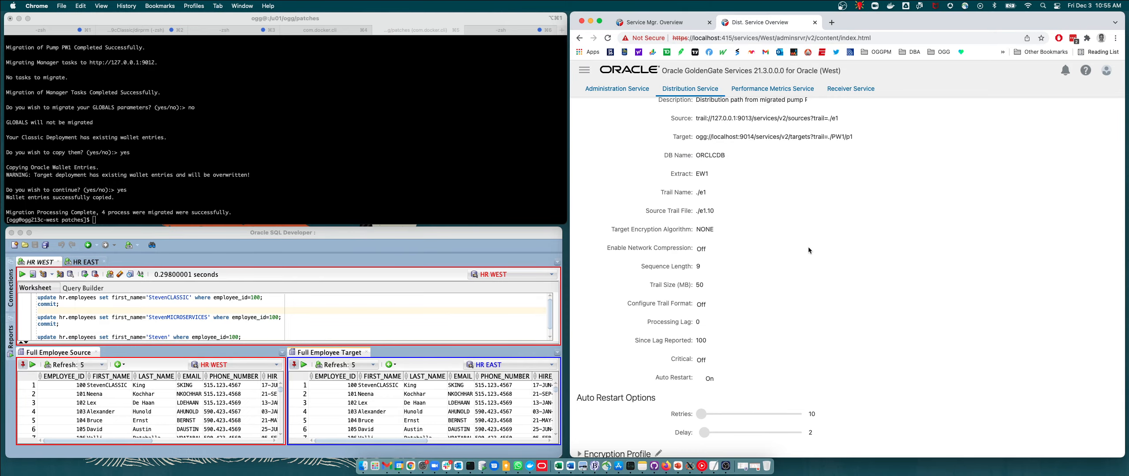
scroll(808, 247, "up", 5)
left_click(596, 111)
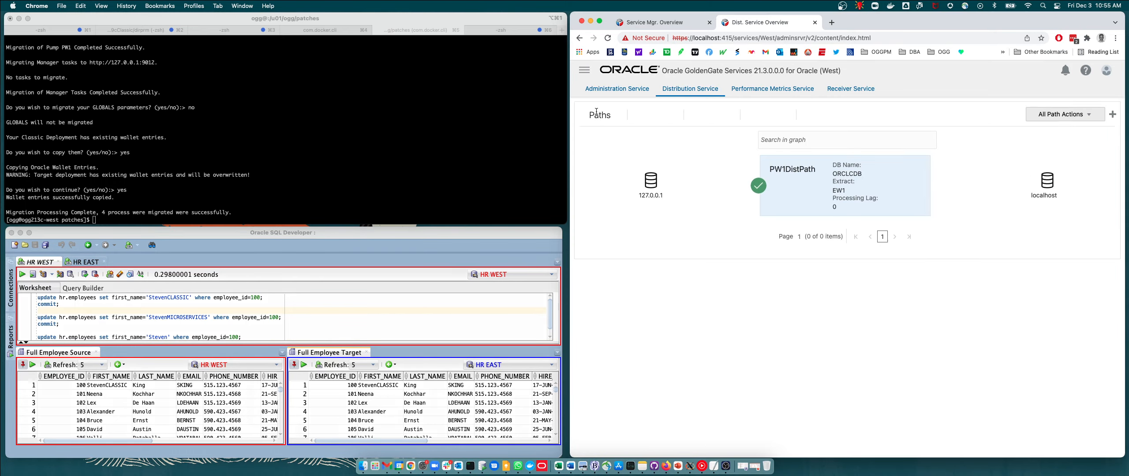
Review the credentials and the EW1.prm and RE1.prm parameter files in the Administration Service configuration.
left_click(614, 90)
left_click(584, 70)
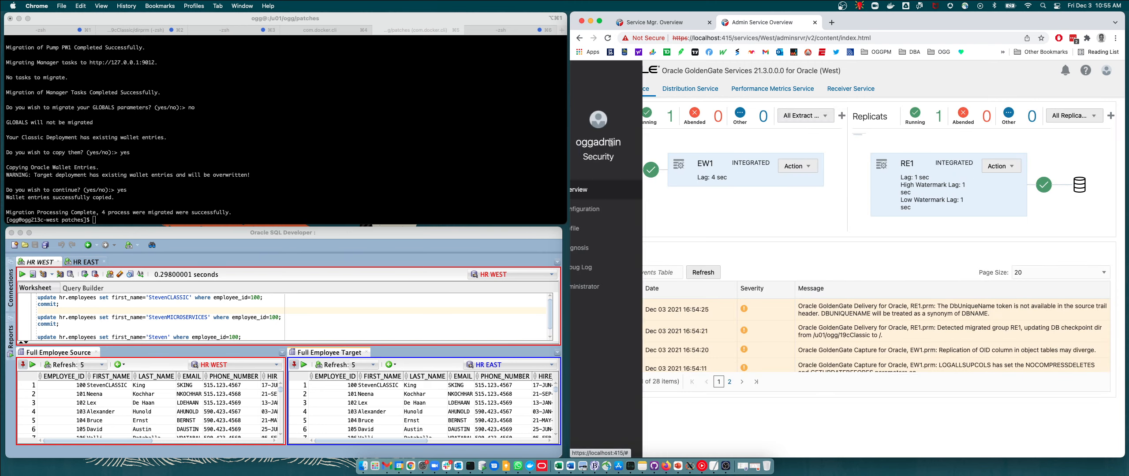
left_click(591, 213)
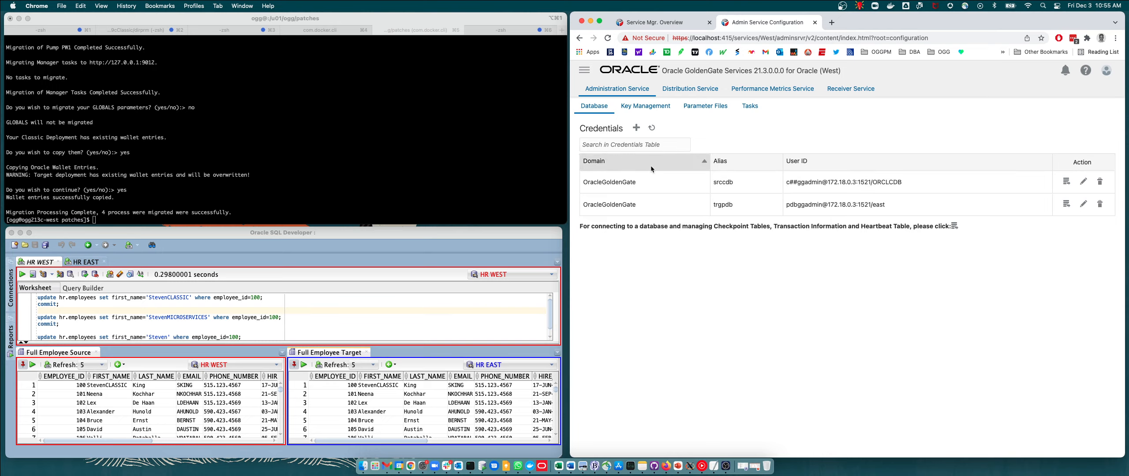
left_click(705, 106)
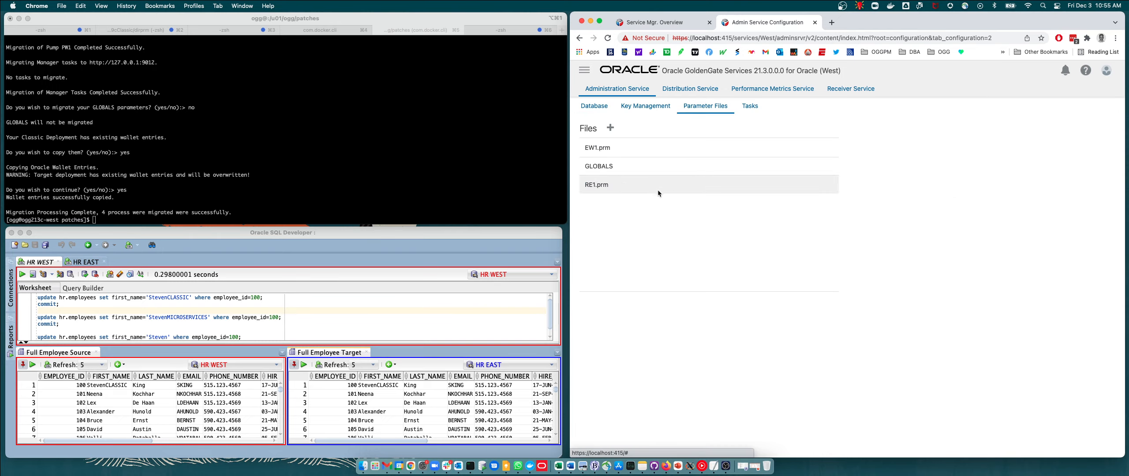
left_click(608, 148)
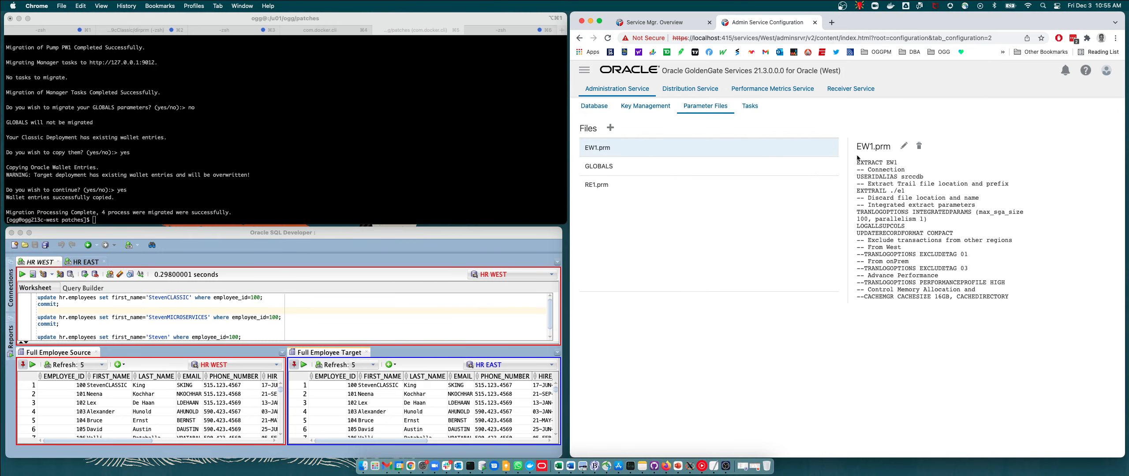
left_click(619, 190)
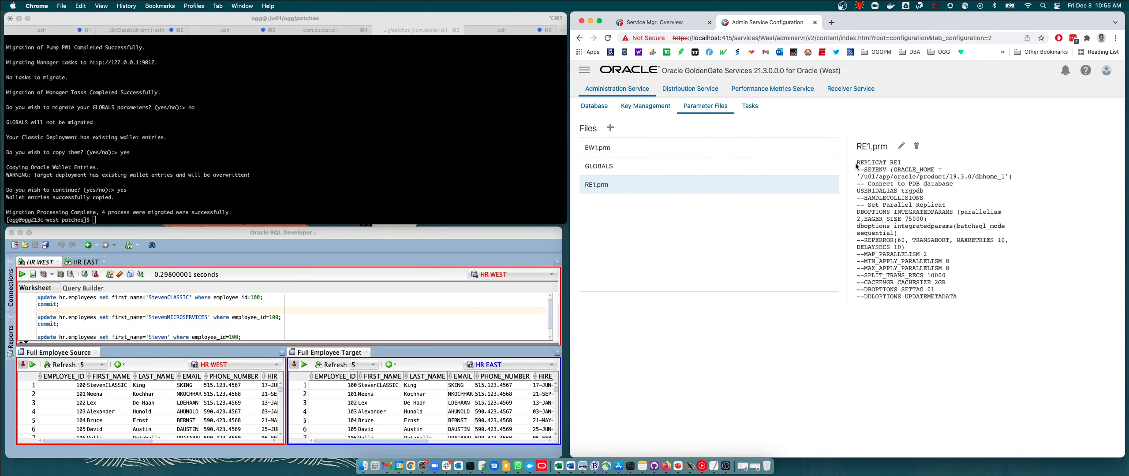
left_click(585, 71)
left_click(590, 189)
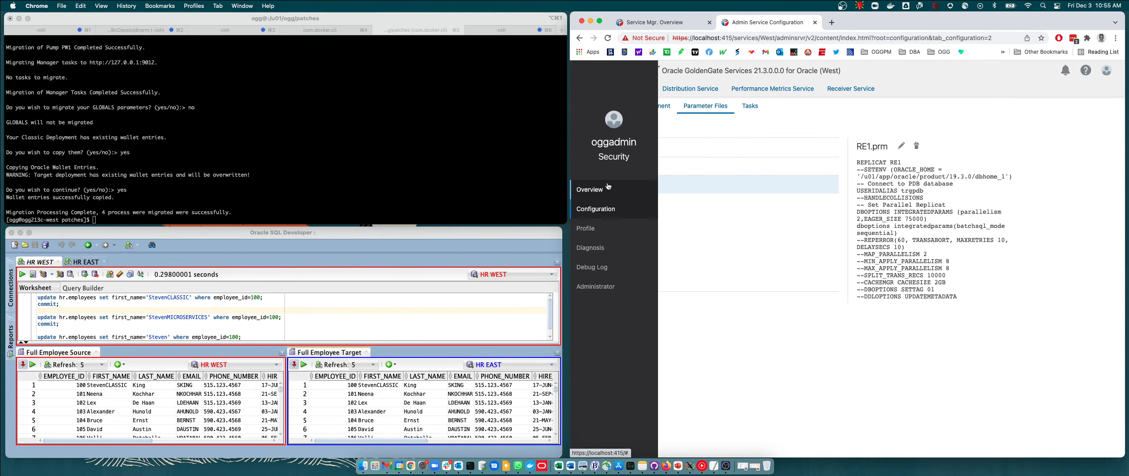
Run the update setting employee 100's first name to 'StevenMICROSERVICES', with its commit, in the HR WEST worksheet.
left_click(318, 328)
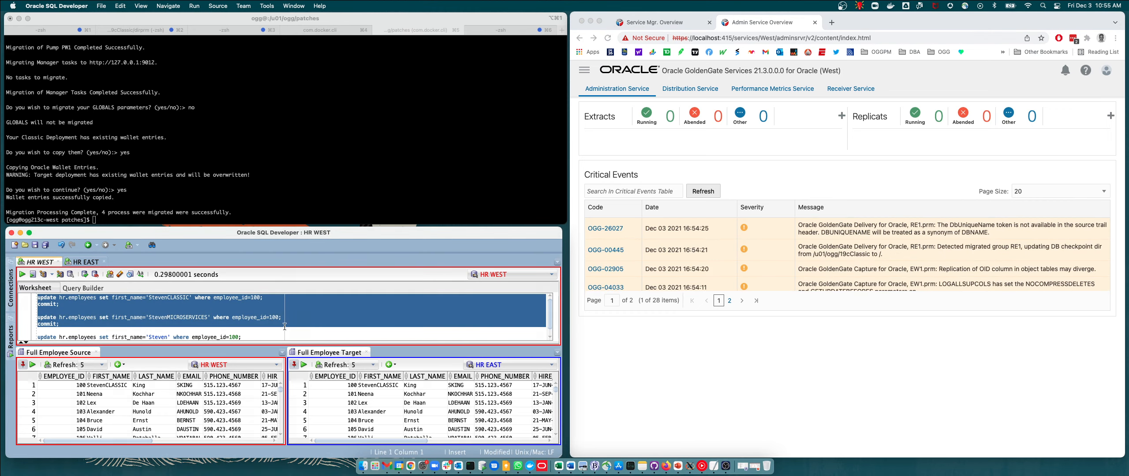
left_click(173, 325)
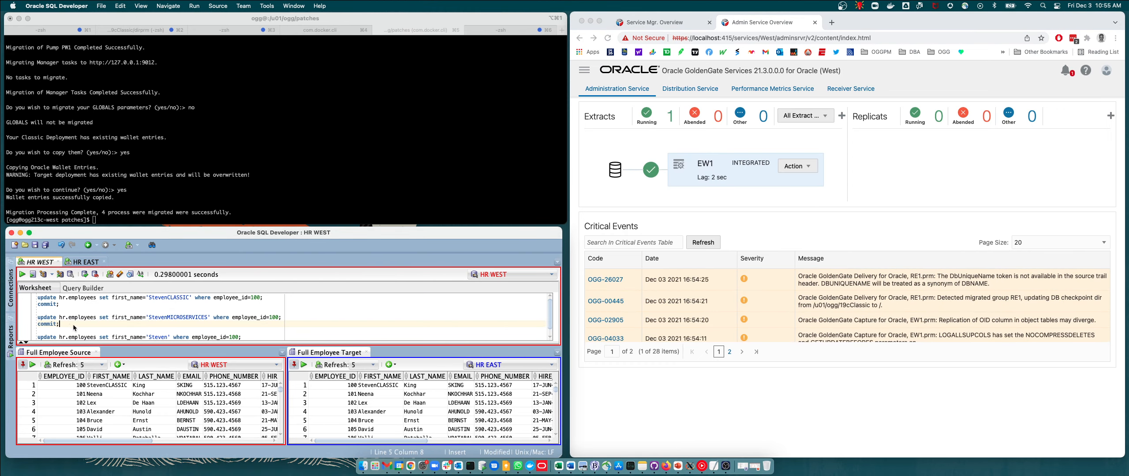
left_click(38, 318)
left_click_drag(38, 317, 103, 326)
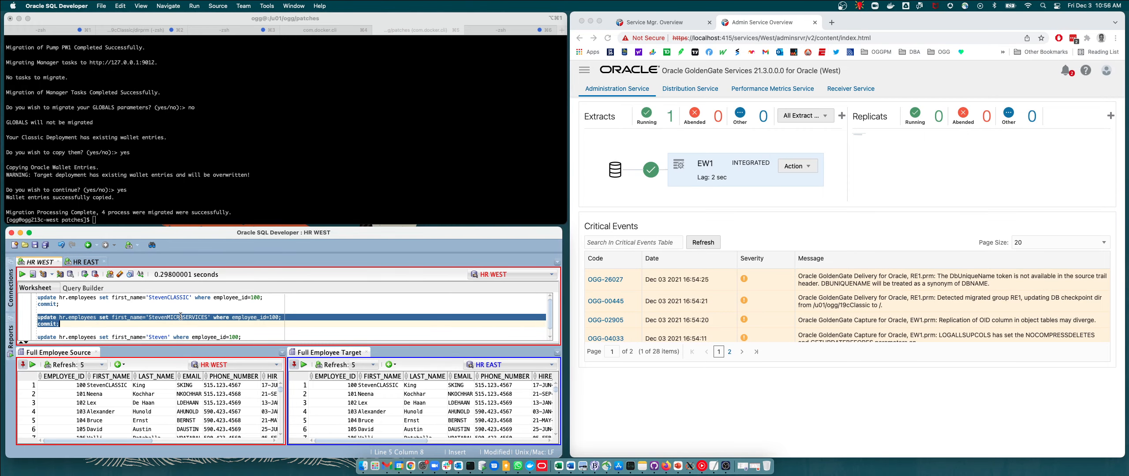
left_click(33, 275)
Refresh the Full Employee Source and Full Employee Target grids to compare employee 100's first name.
left_click(106, 386)
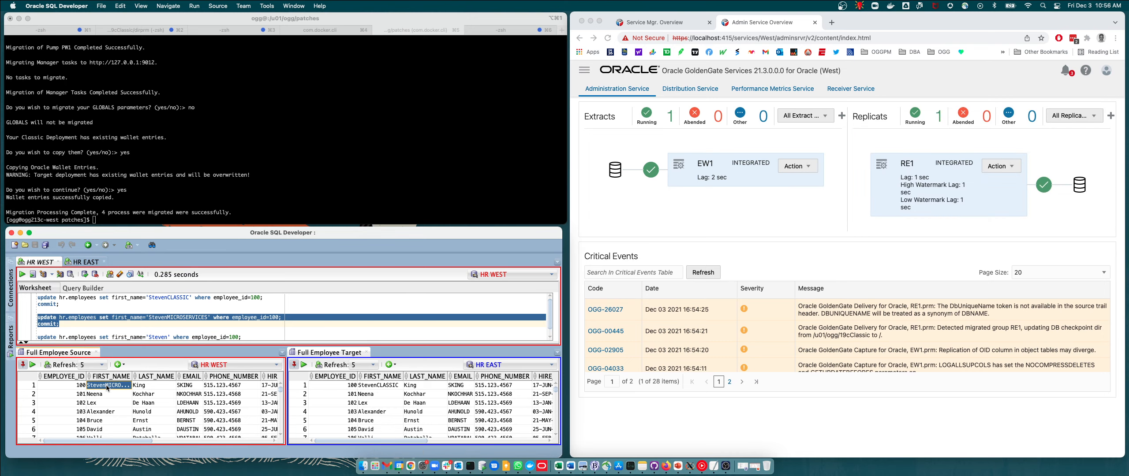
left_click(378, 386)
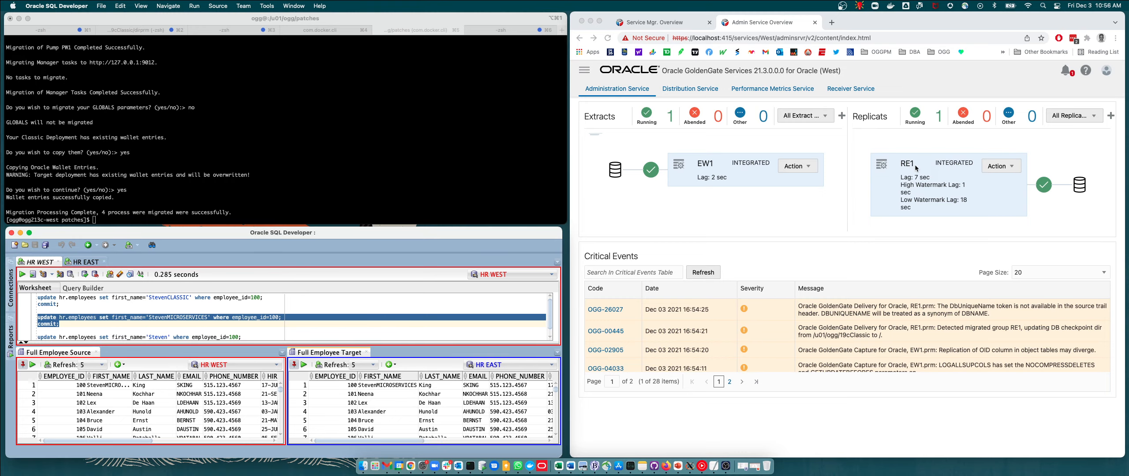
left_click(388, 385)
Open the process information and statistics pages of the EW1 extract and the RE1 replicat.
left_click(704, 165)
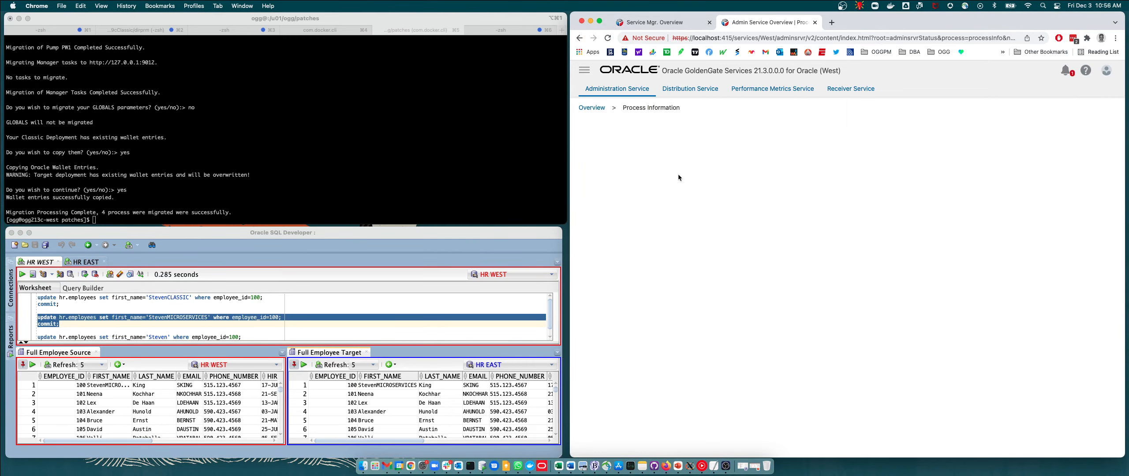
left_click(714, 157)
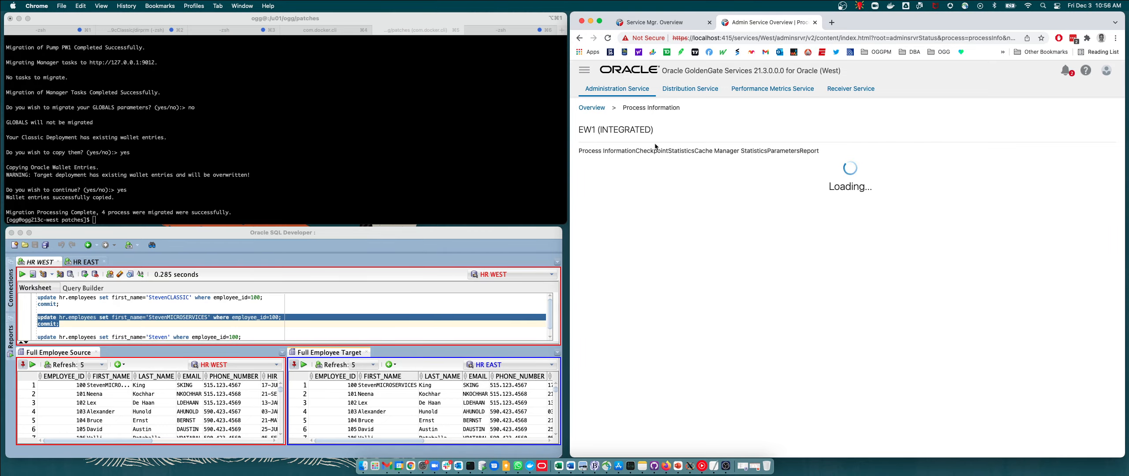
left_click(591, 108)
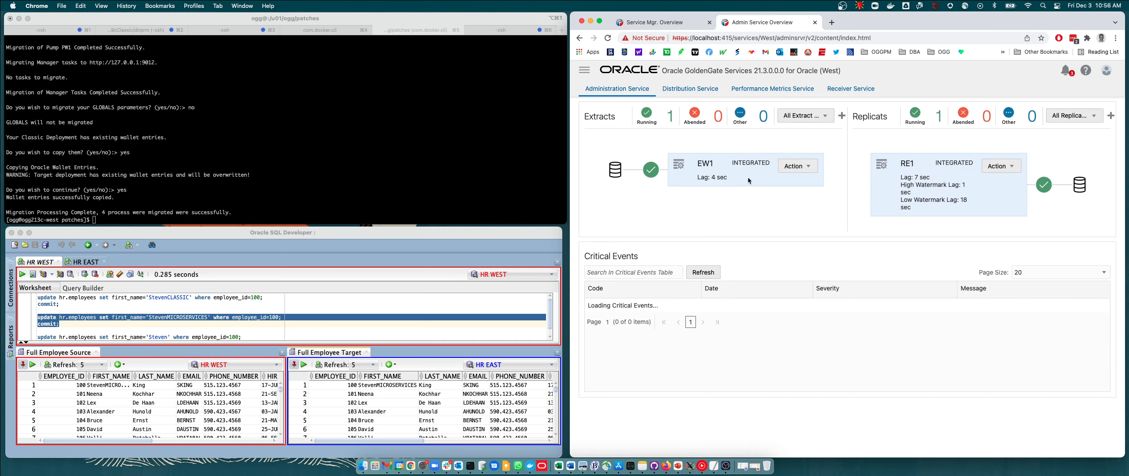
left_click(906, 163)
left_click(713, 158)
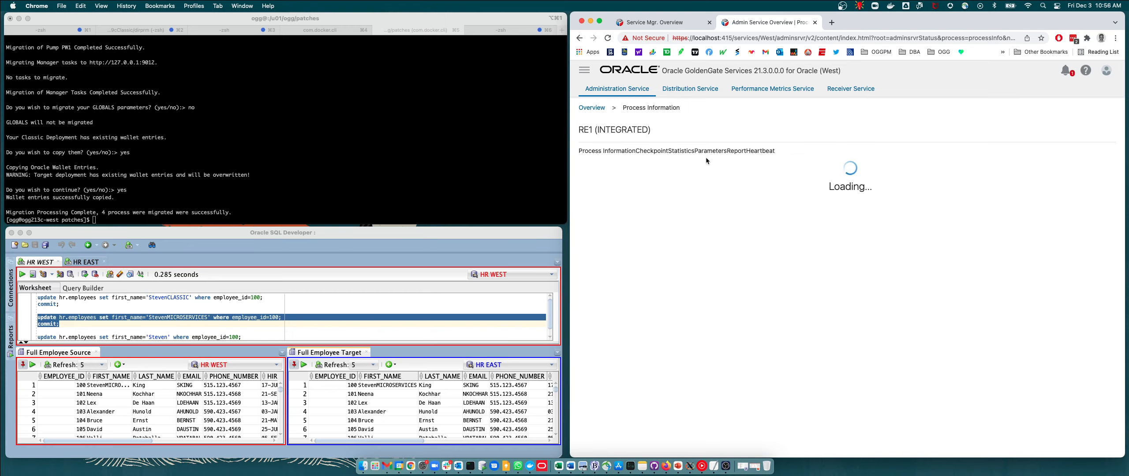
left_click(594, 108)
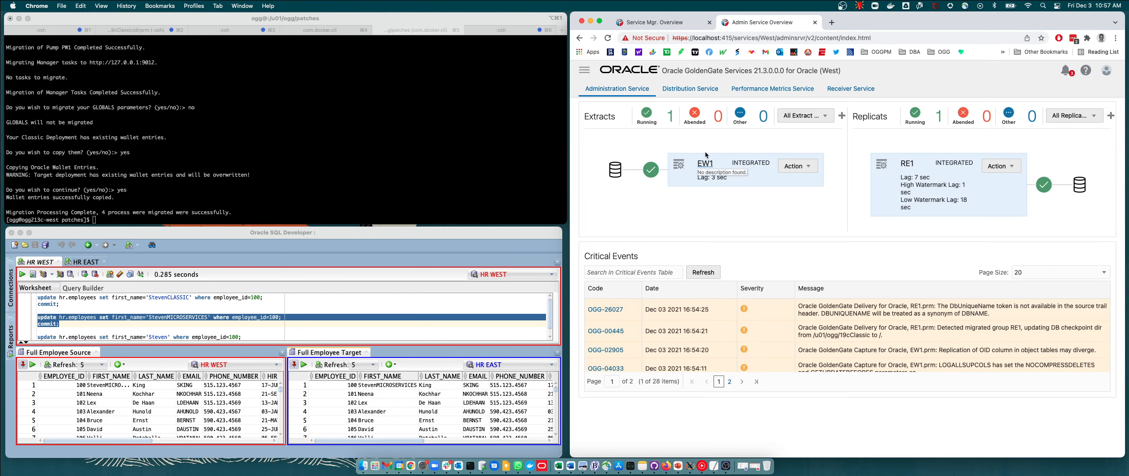
Examine the table statistics of EW1 and RE1 for the HR.EMPLOYEES update, returning to the overview.
left_click(705, 163)
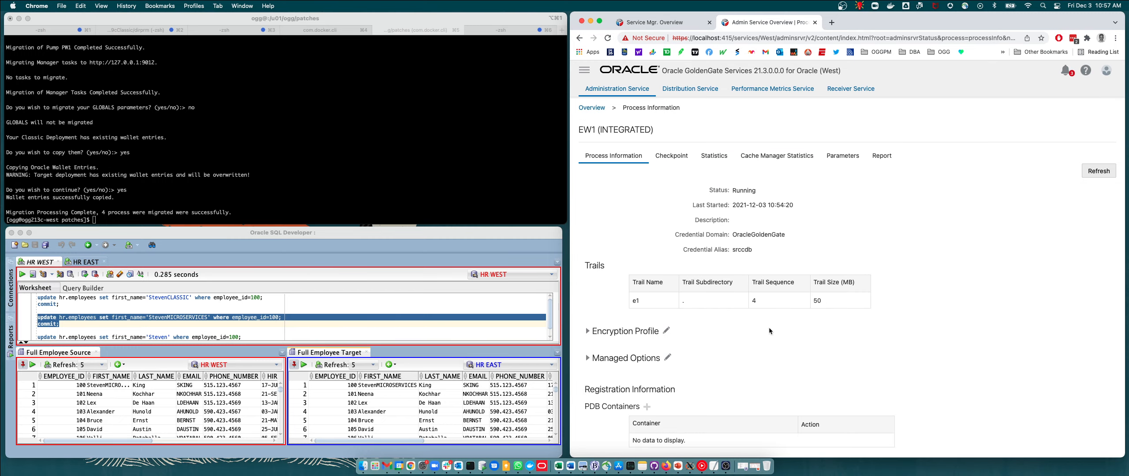
left_click(715, 159)
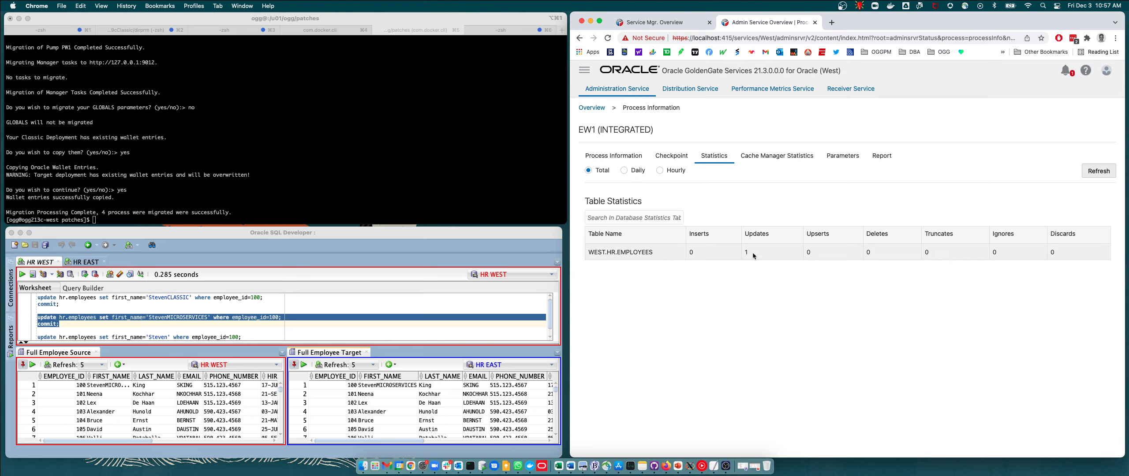
left_click(591, 107)
left_click(902, 165)
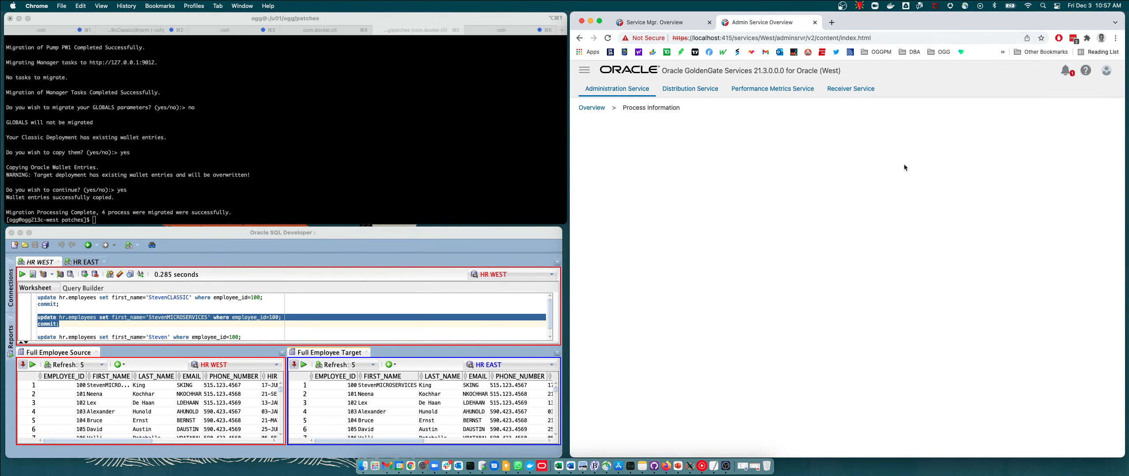
left_click(717, 162)
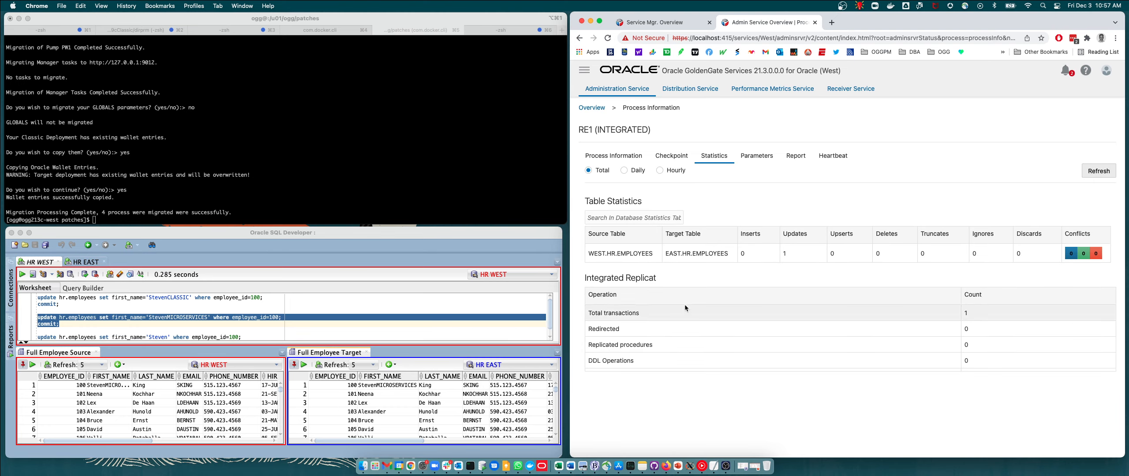
left_click(591, 108)
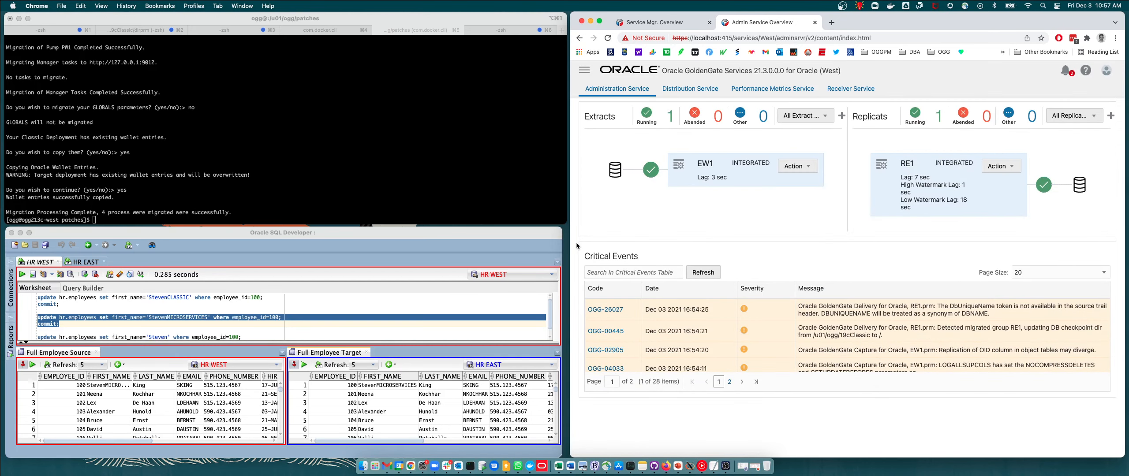